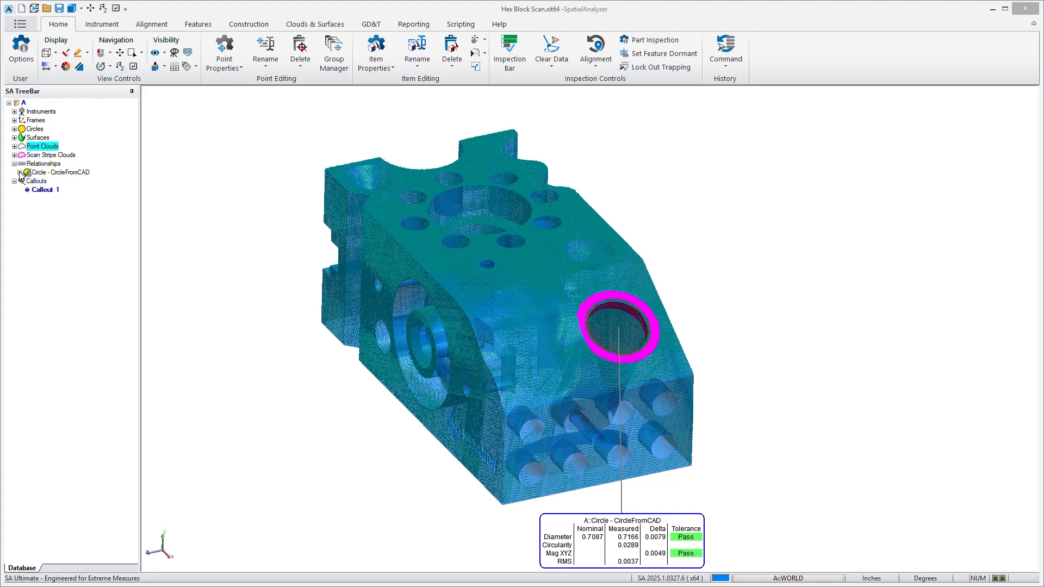
Expand the Circle - CircleFromCAD relationship in the tree and reposition its callout below the block.
click(197, 26)
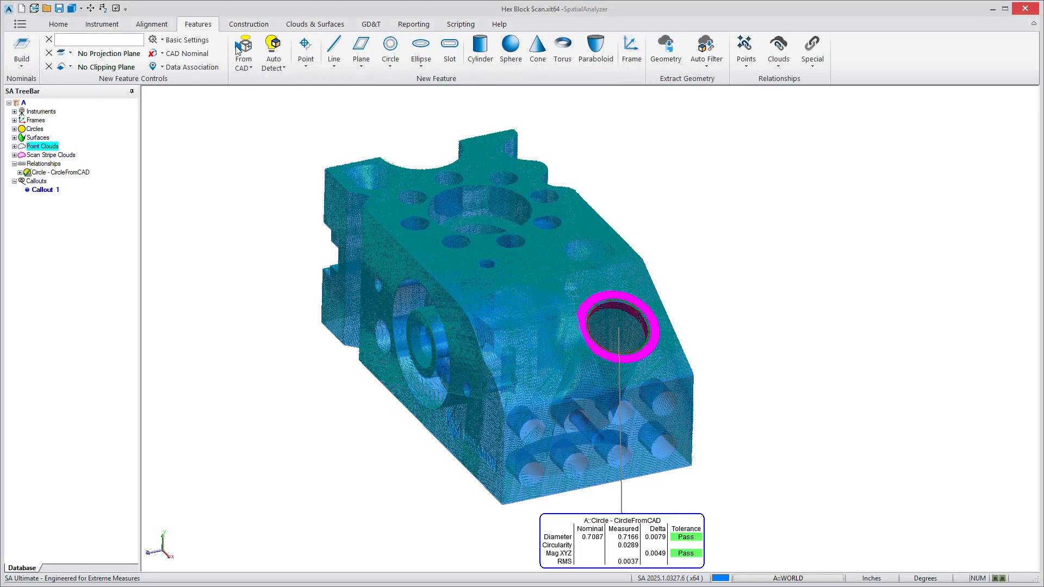
click(20, 172)
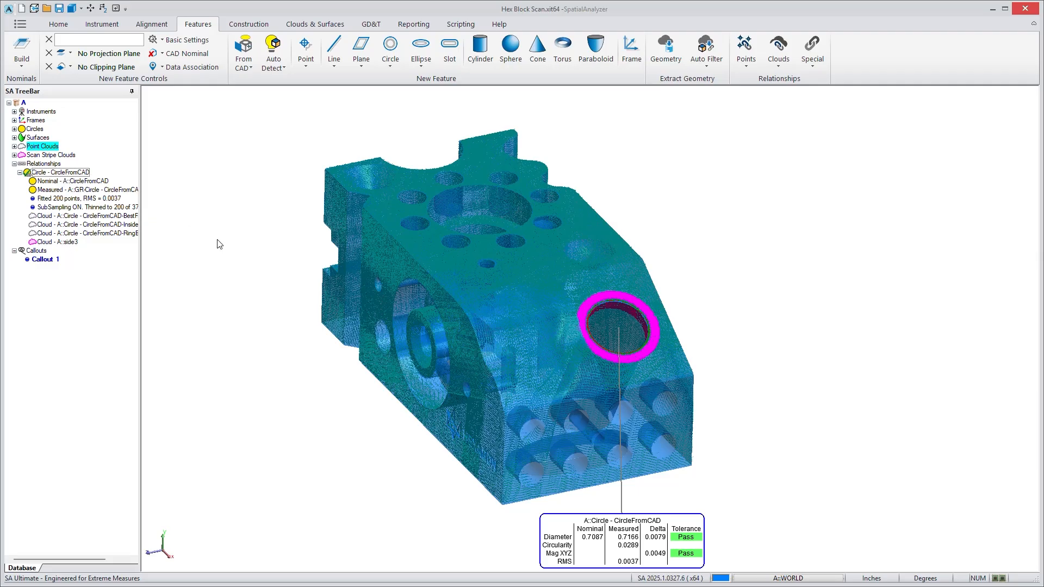
drag(615, 534, 636, 519)
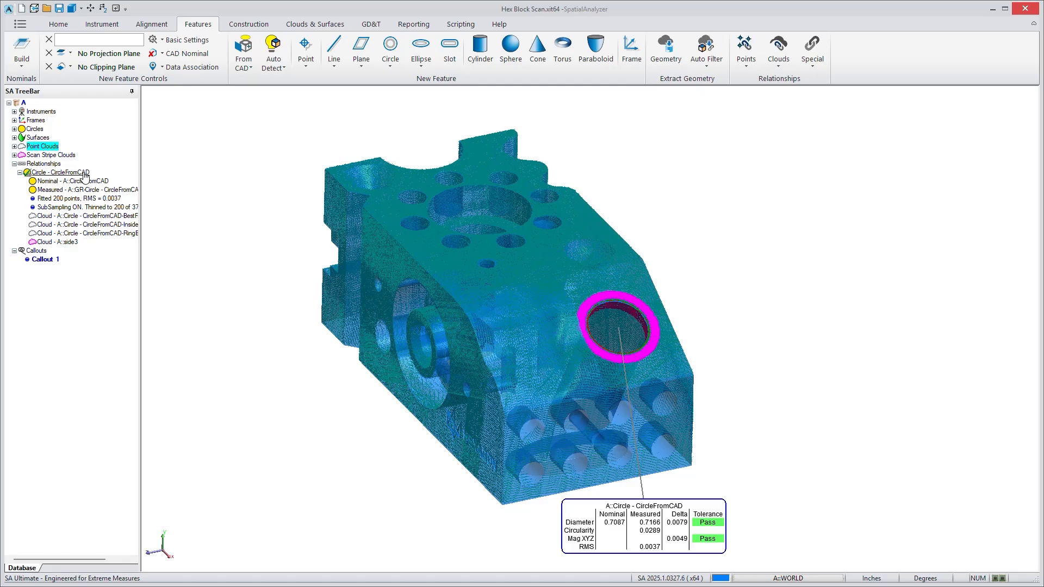
Open the trapping controls of the Circle - CircleFromCAD relationship and its cloud point proximity filter, keeping the circle in view.
right_click(85, 175)
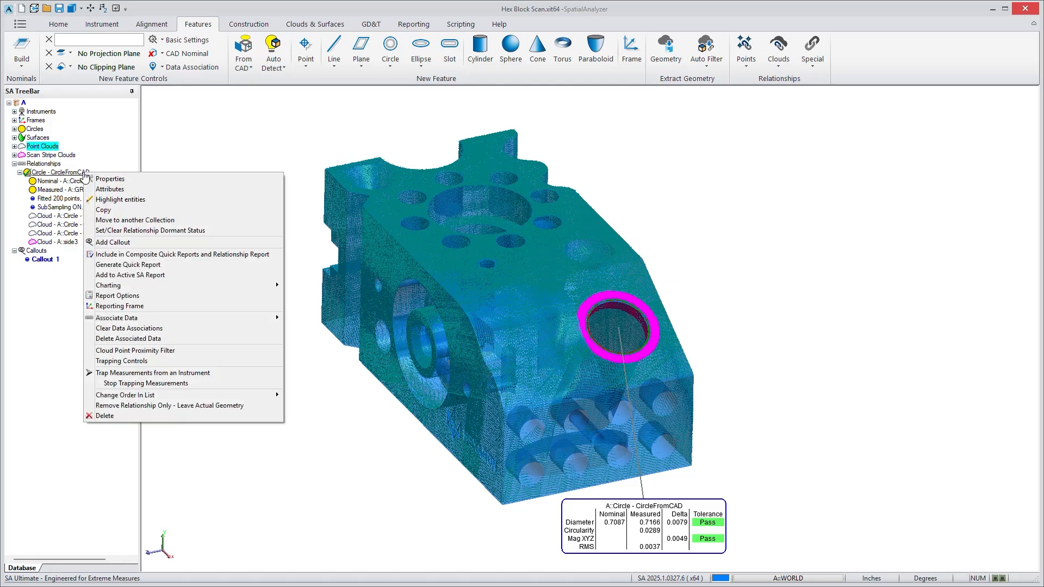
click(123, 363)
drag(555, 211, 256, 209)
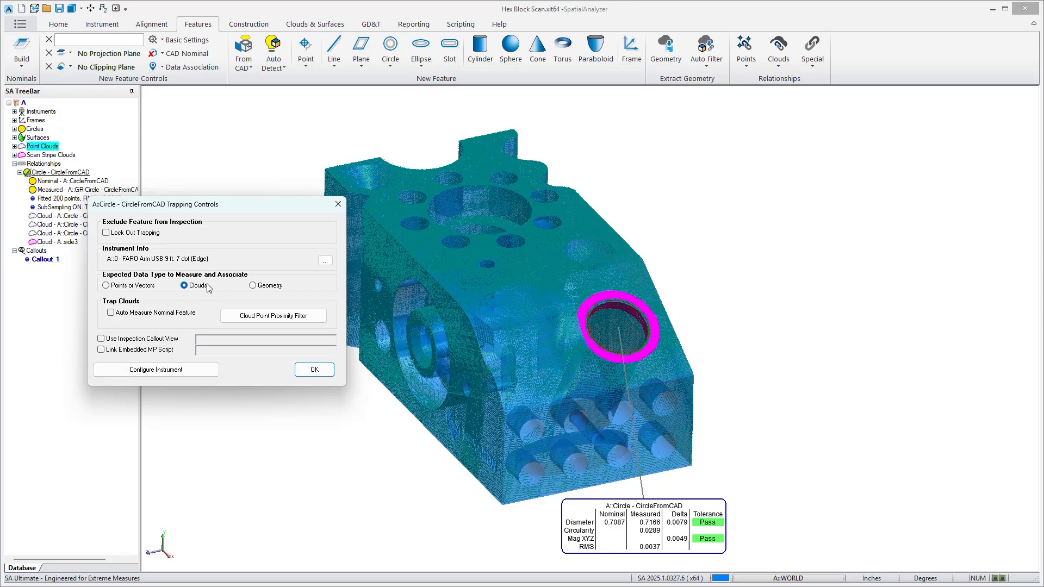
click(272, 317)
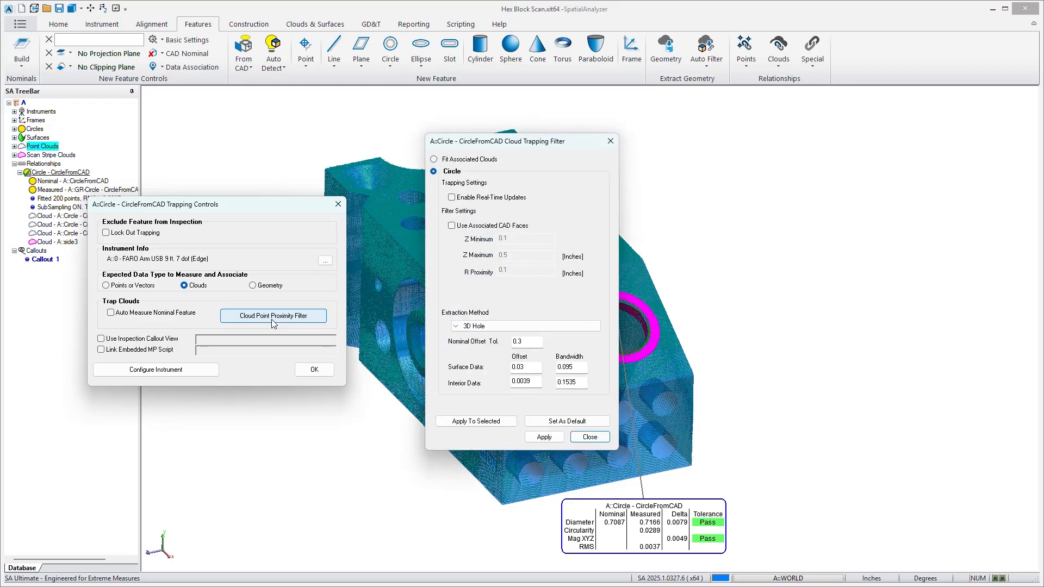
drag(565, 142, 449, 226)
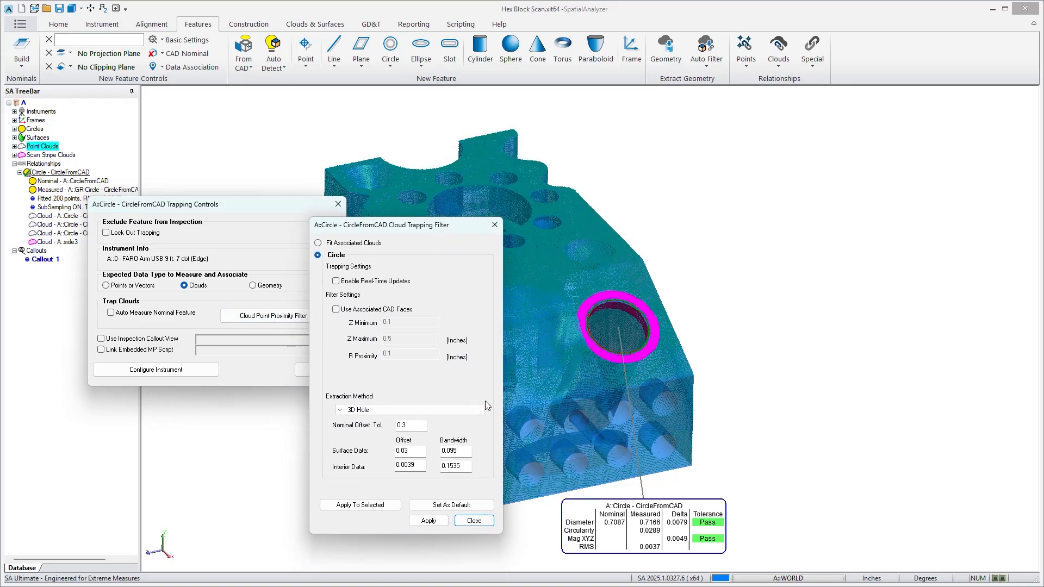
Set the circle's extraction method to 2D Hole and apply it to the scan data.
click(401, 413)
click(383, 434)
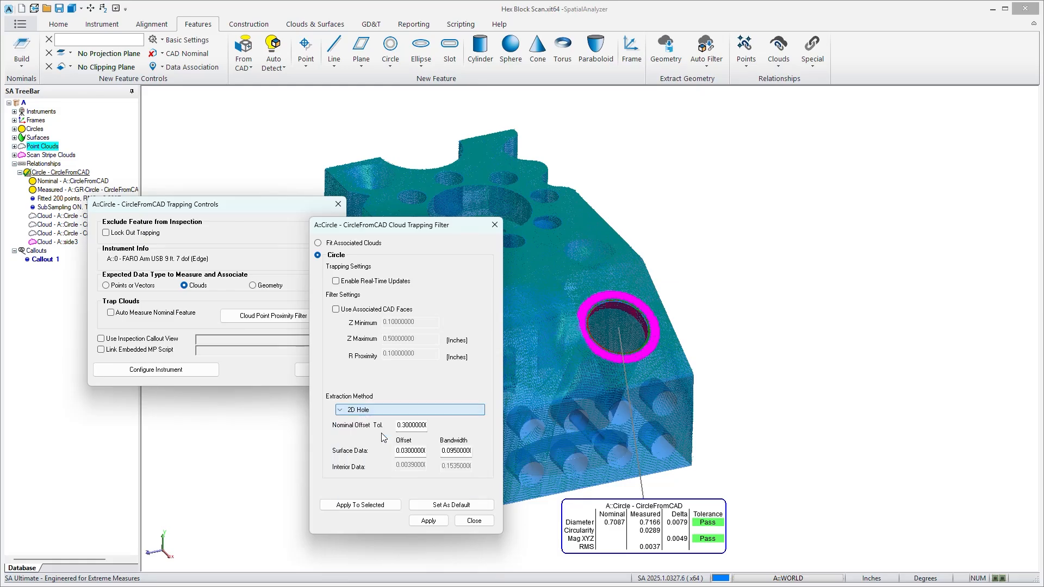
click(428, 521)
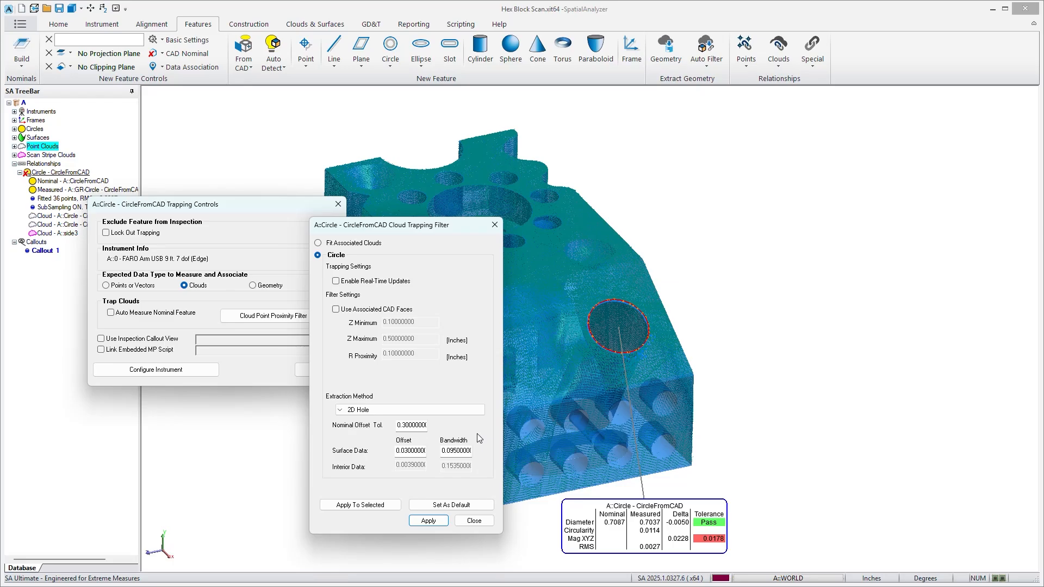
Set the circle's extraction method back to 3D Hole and apply the filter.
click(486, 409)
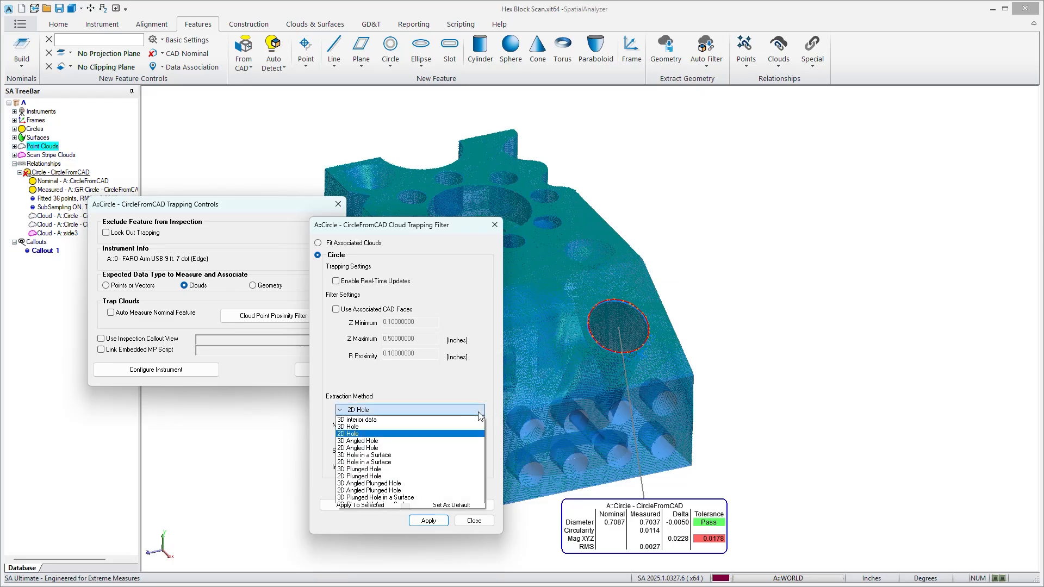
click(432, 430)
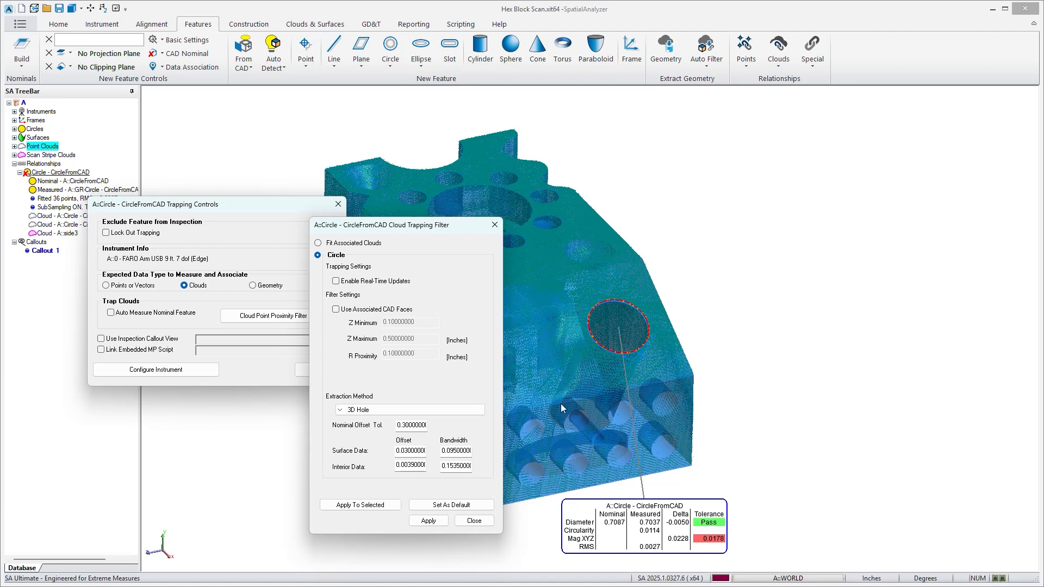
click(427, 520)
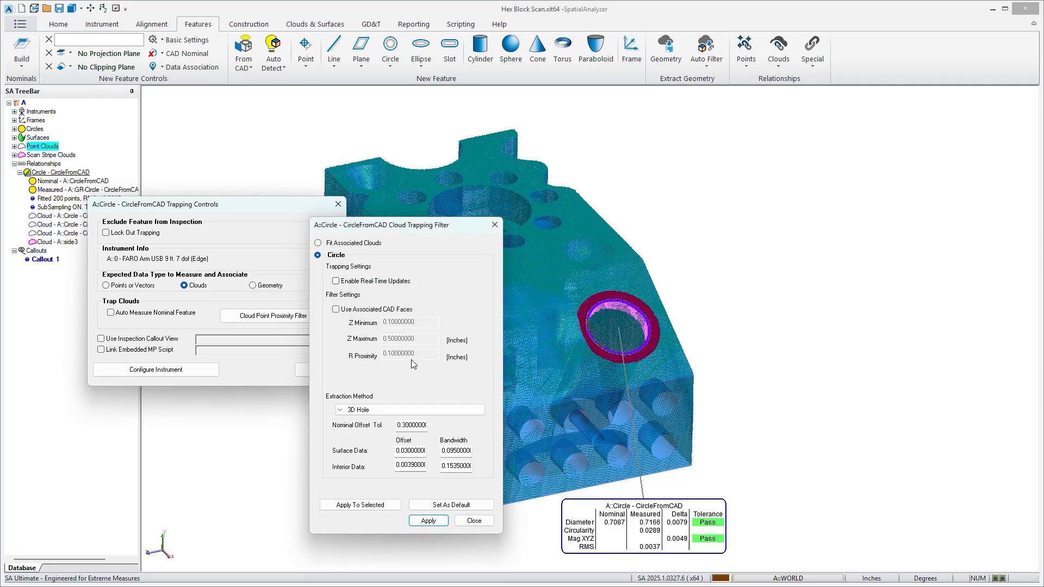
Switch the extraction method to 3D interior data to view its filter settings, and return it to 3D Hole.
click(370, 411)
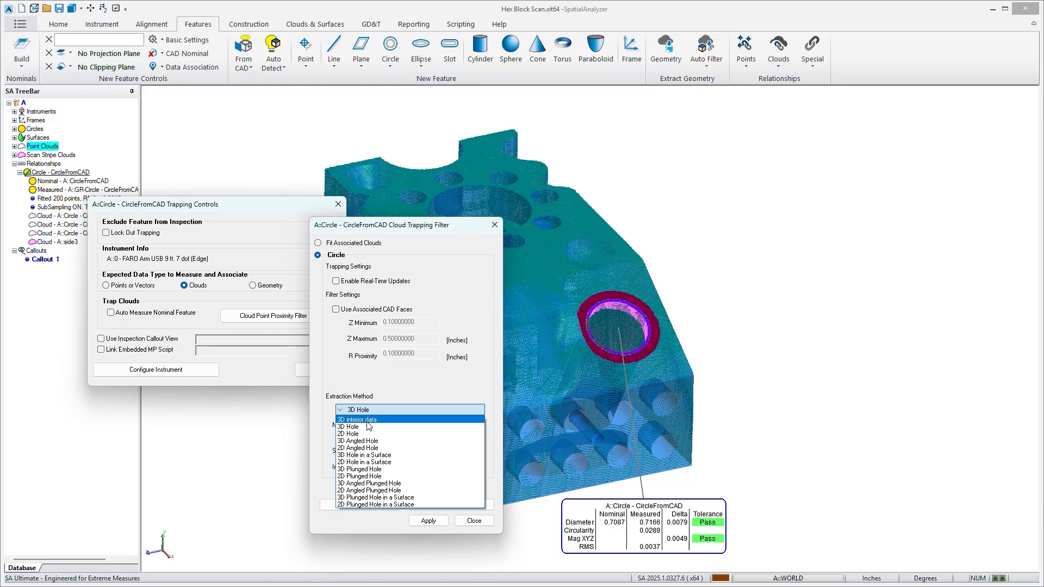
click(367, 421)
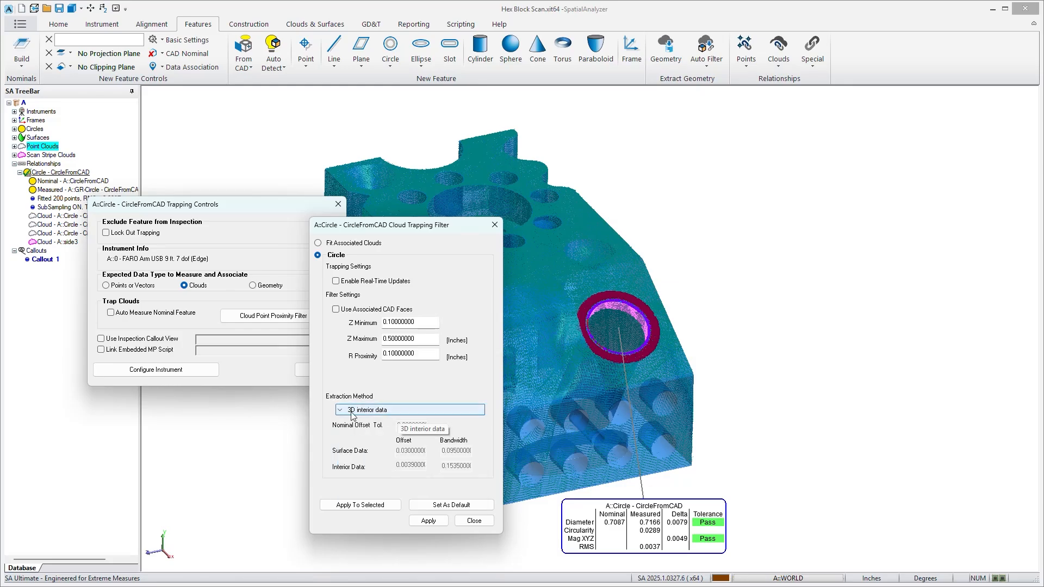
click(383, 413)
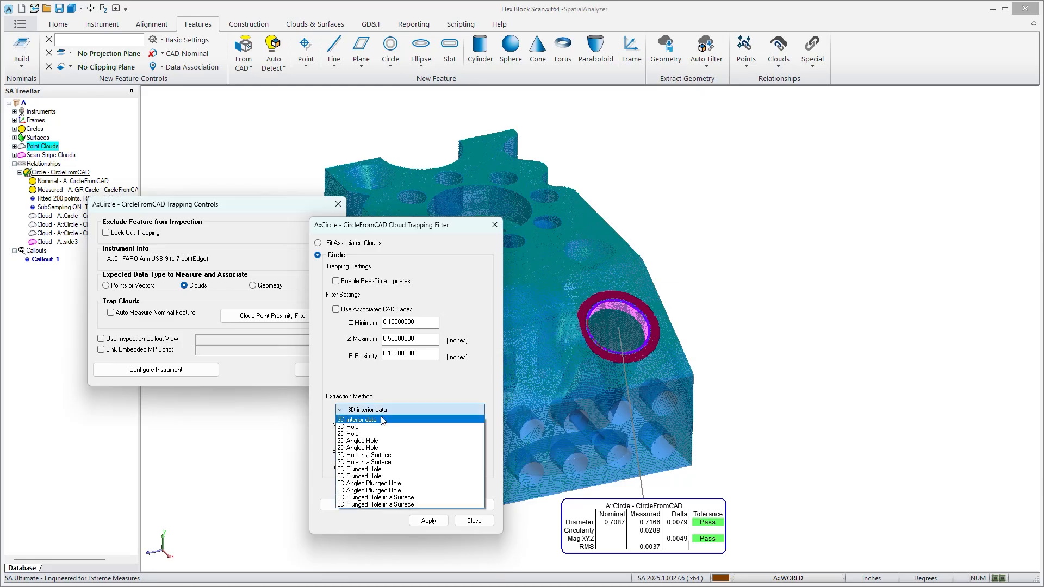
click(374, 427)
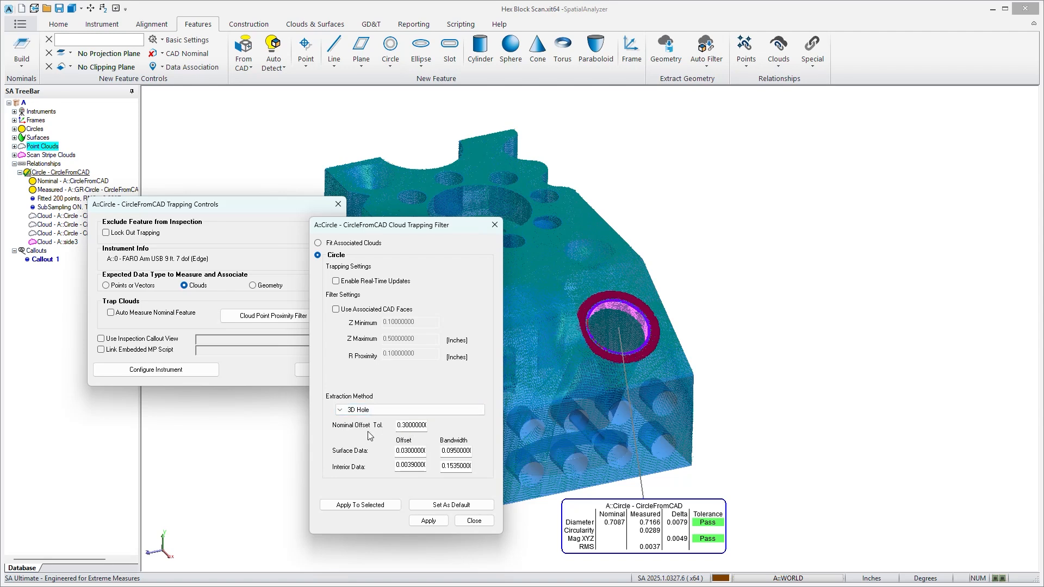
Review the available extraction methods without changing the selection, and close the cloud trapping filter.
click(379, 416)
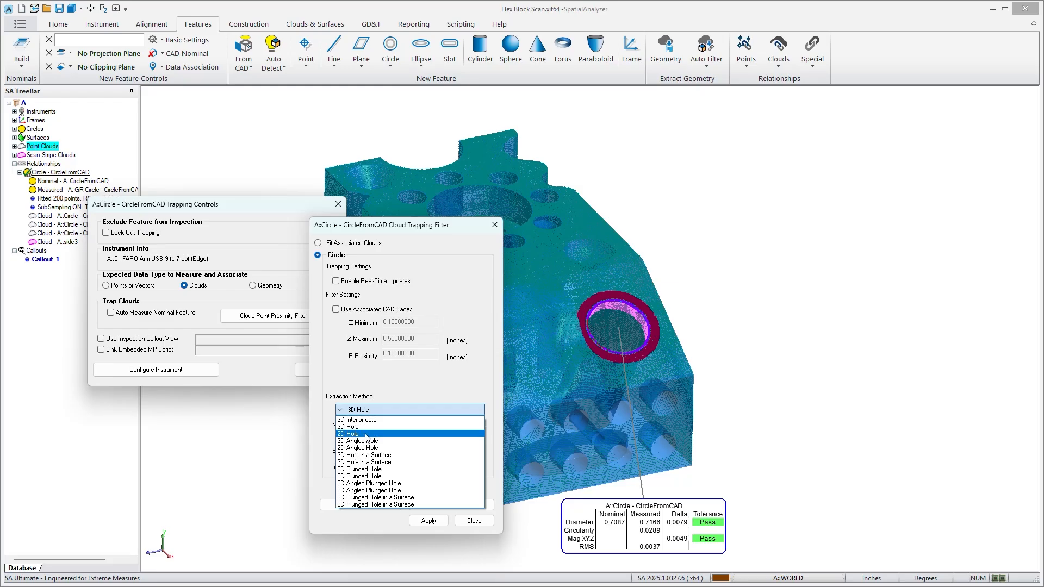
click(411, 403)
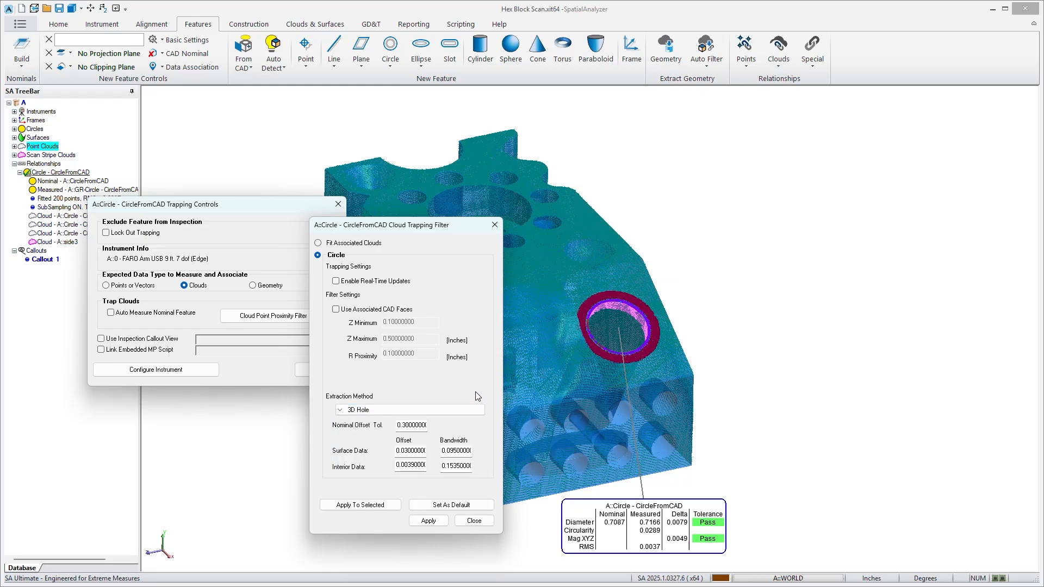
click(478, 521)
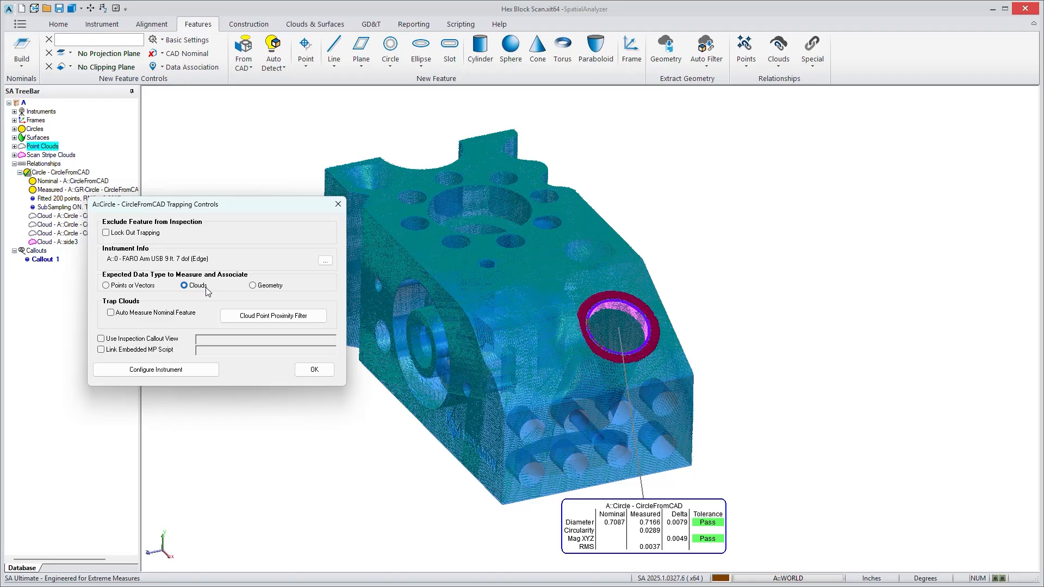
Set the circle's expected data type to Points or Vectors and enable the proximity trigger for tactile measurements.
click(106, 285)
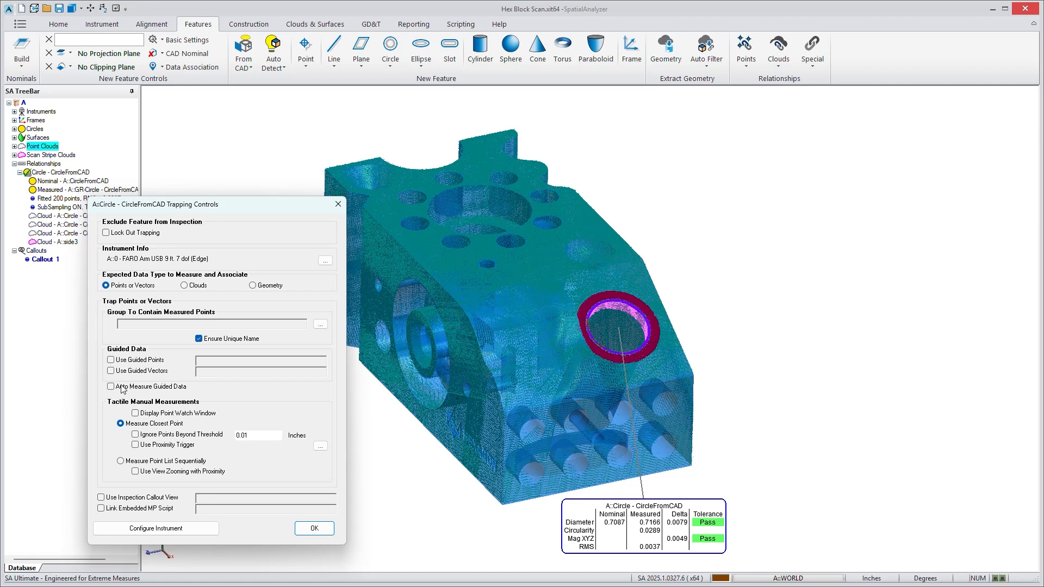
click(135, 445)
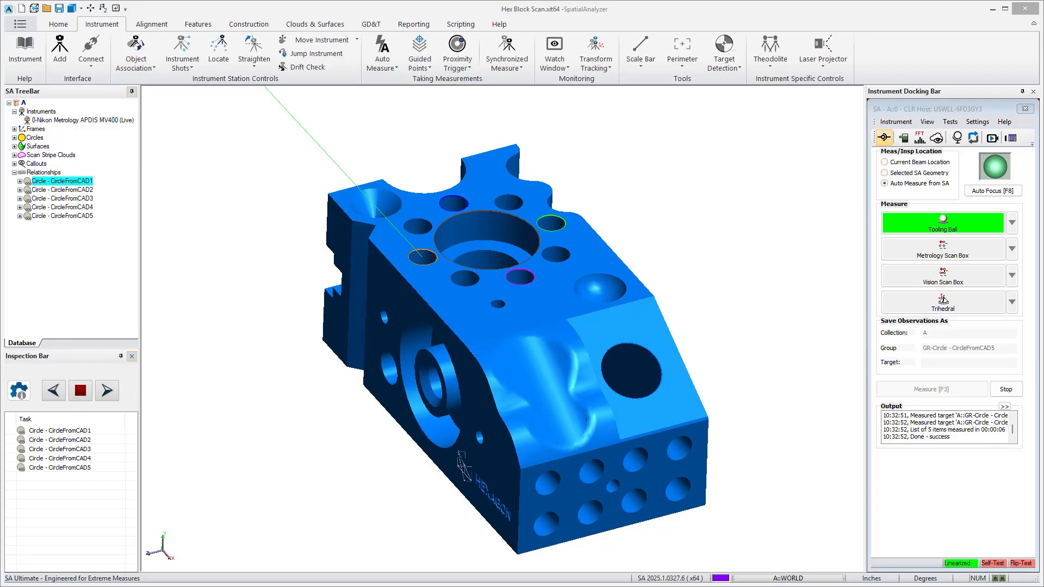
Examine where the APDIS instrument stands relative to the hex block, and return to a close view of the part.
scroll(703, 387, down, 10)
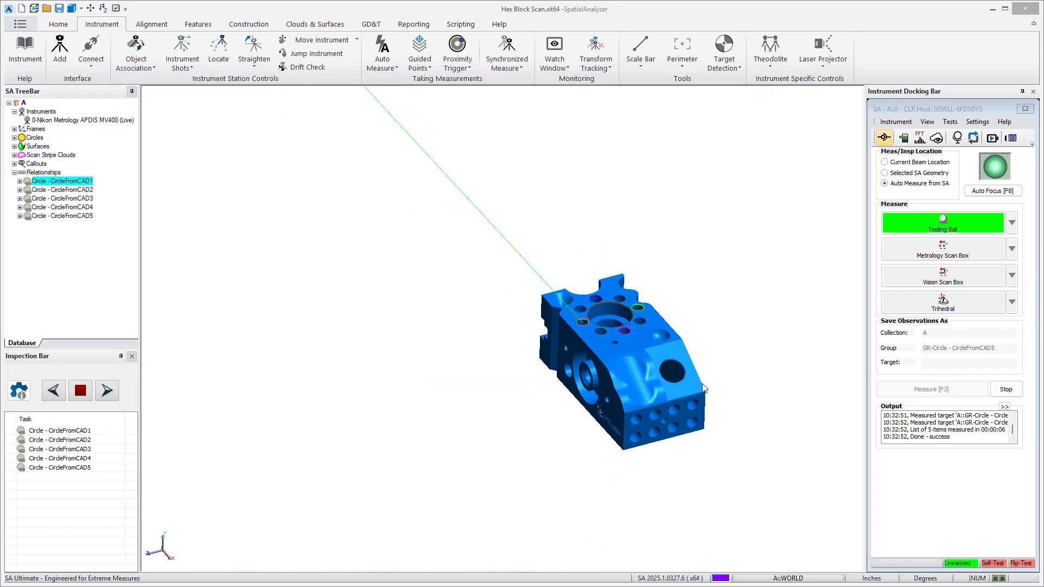
scroll(695, 313, down, 4)
scroll(785, 232, up, 4)
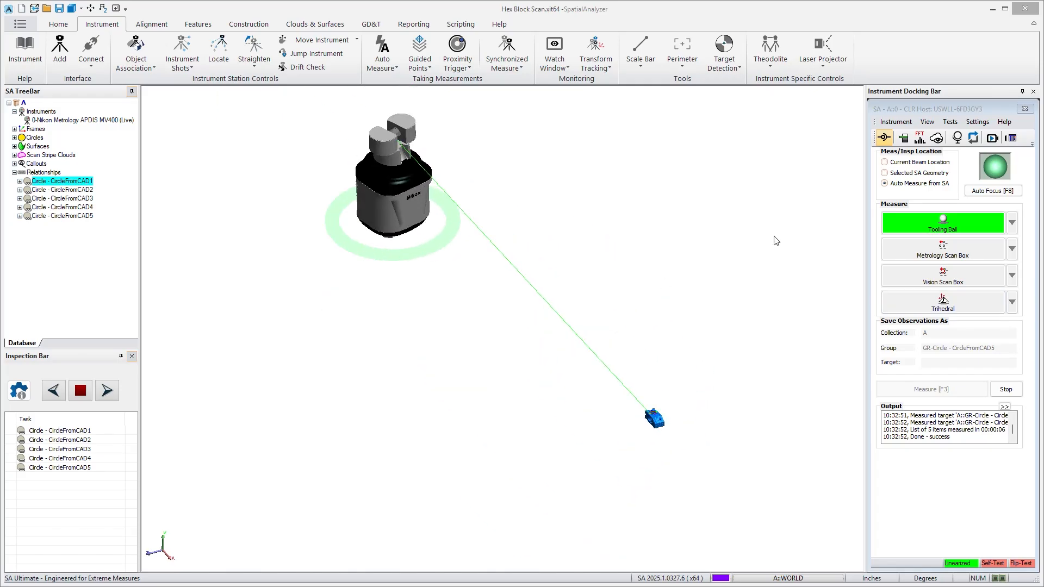
scroll(673, 420, up, 5)
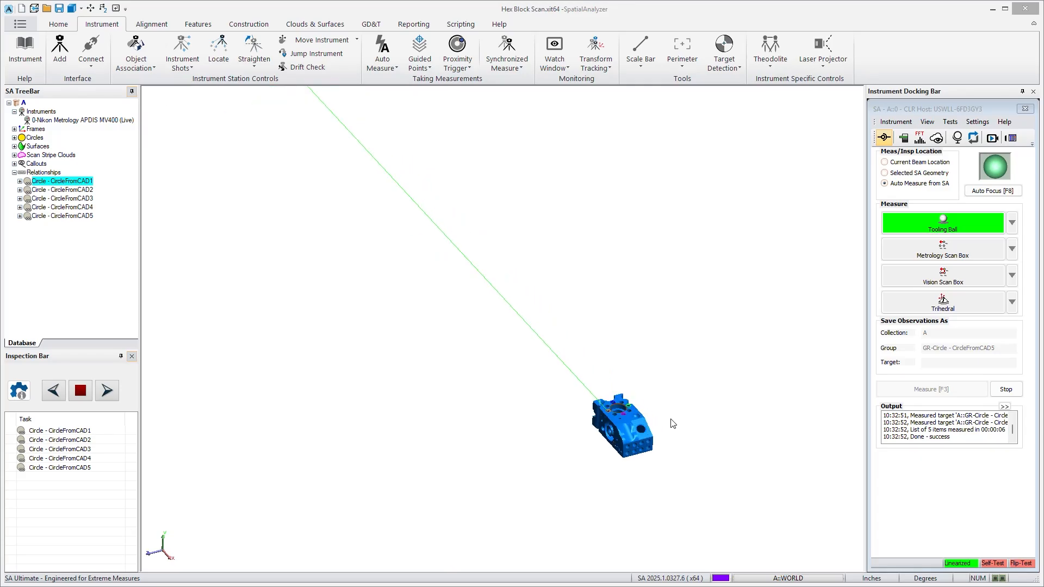
scroll(667, 429, up, 1)
scroll(602, 486, up, 5)
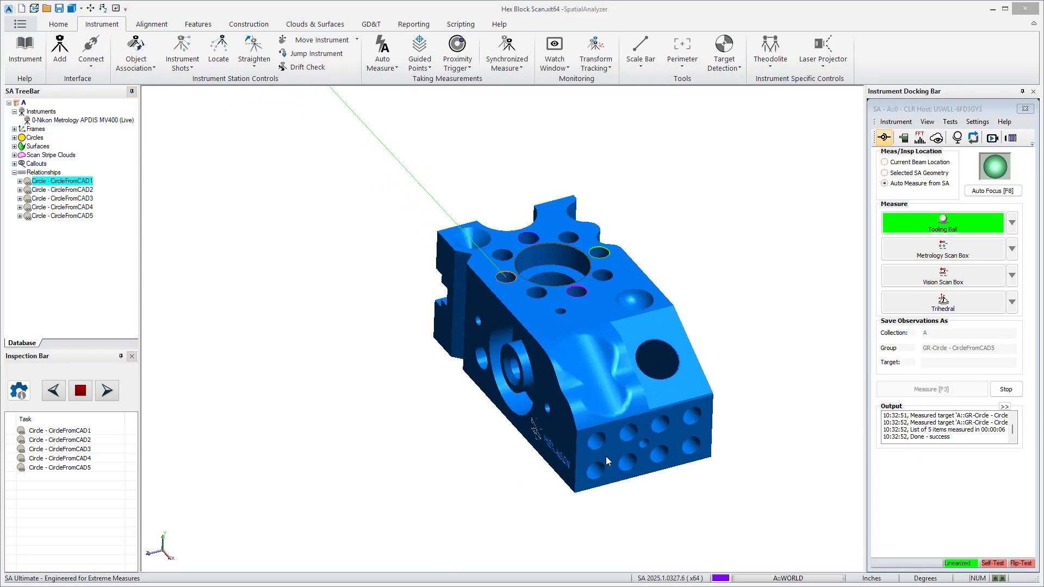
scroll(716, 416, up, 3)
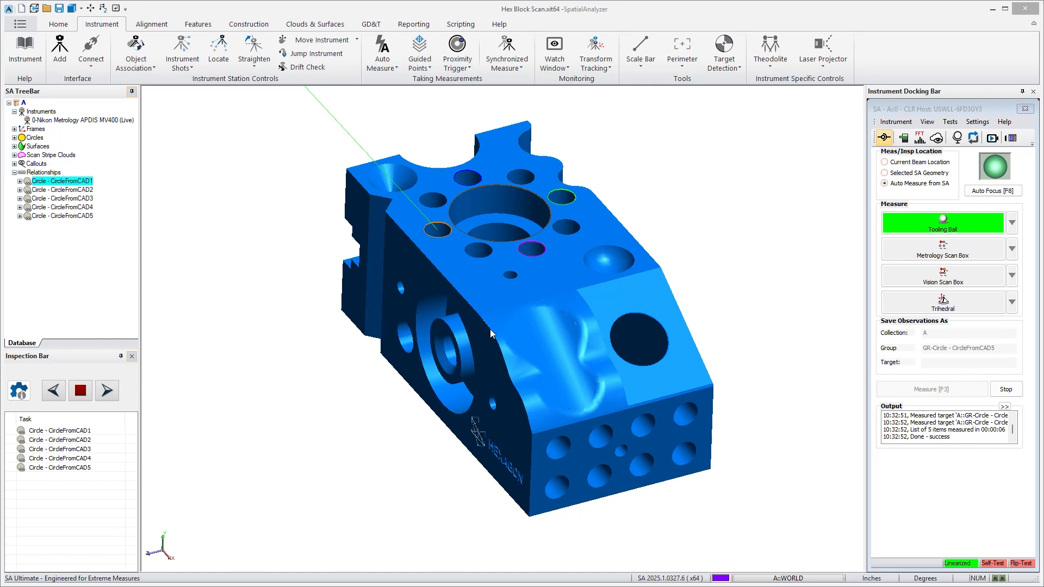
Open the instrument configuration from the trapping controls of Circle - CircleFromCAD1 and inspect its measurement profile choice.
right_click(88, 183)
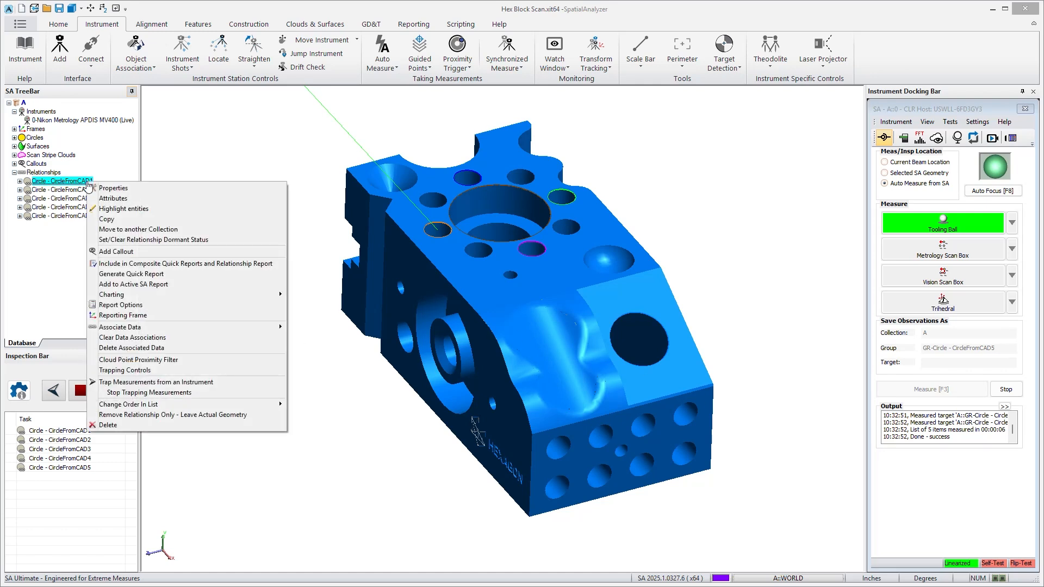
click(150, 372)
drag(511, 205, 324, 251)
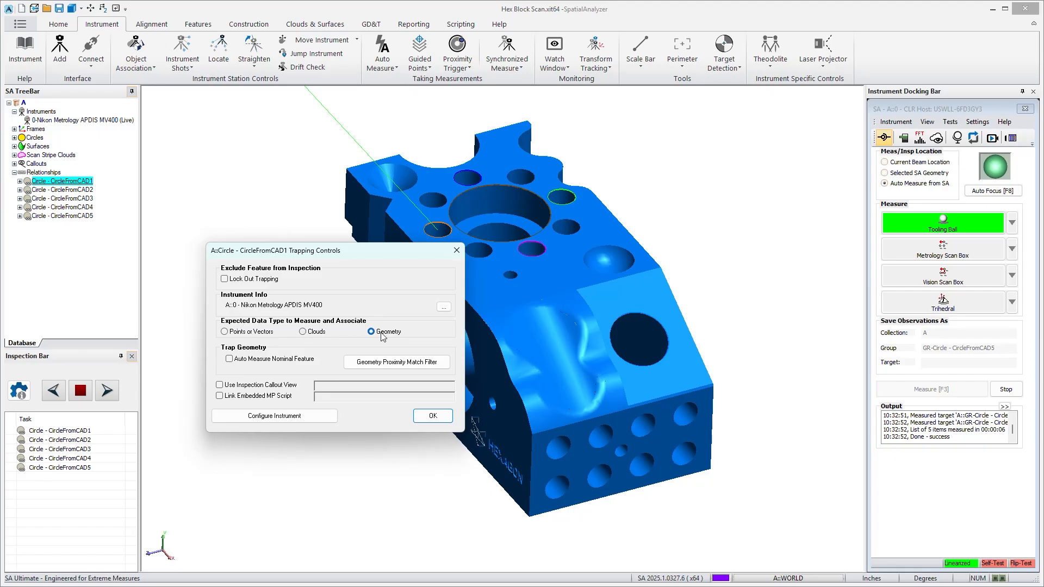
click(304, 416)
drag(375, 294, 446, 373)
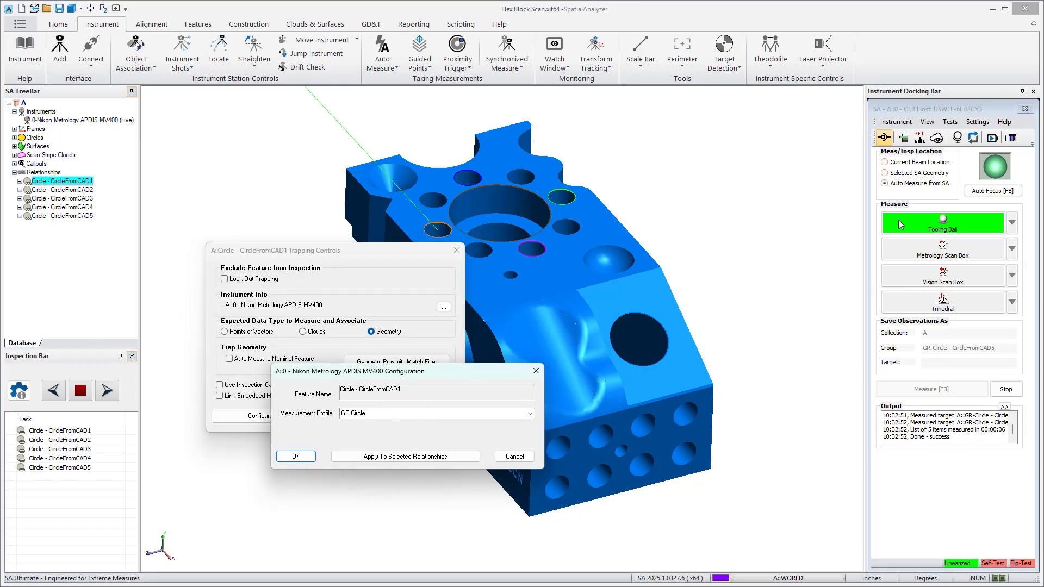
click(529, 414)
click(529, 414)
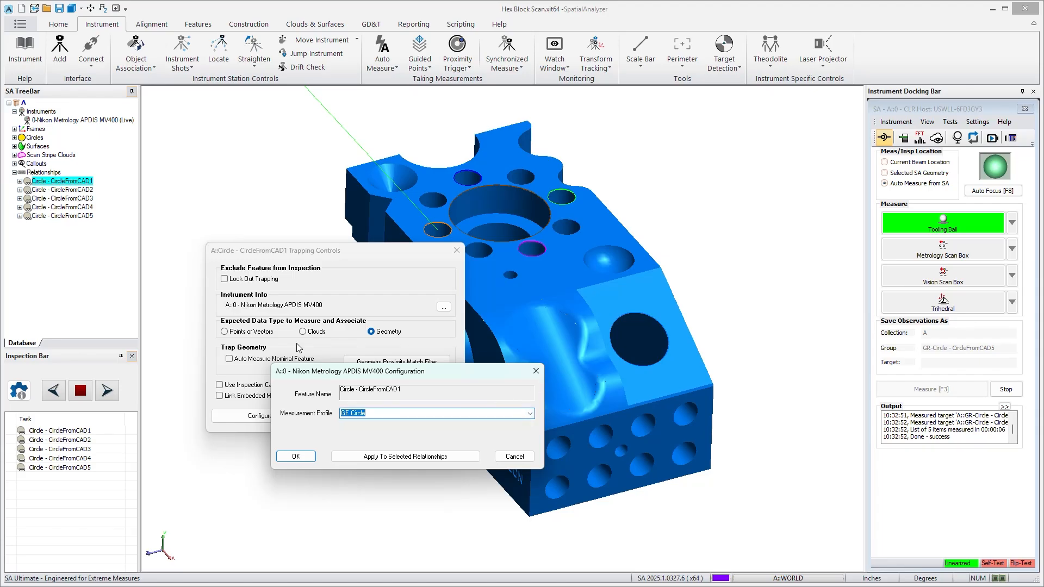
Apply the GE Circle measurement profile to all five circle relationships, and close the configuration and trapping controls.
click(466, 452)
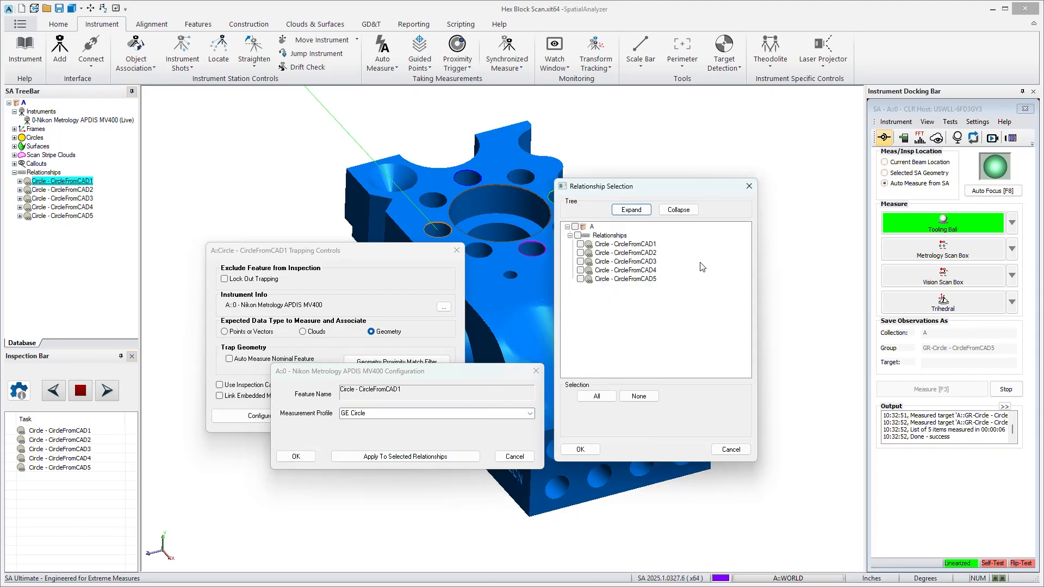
click(574, 226)
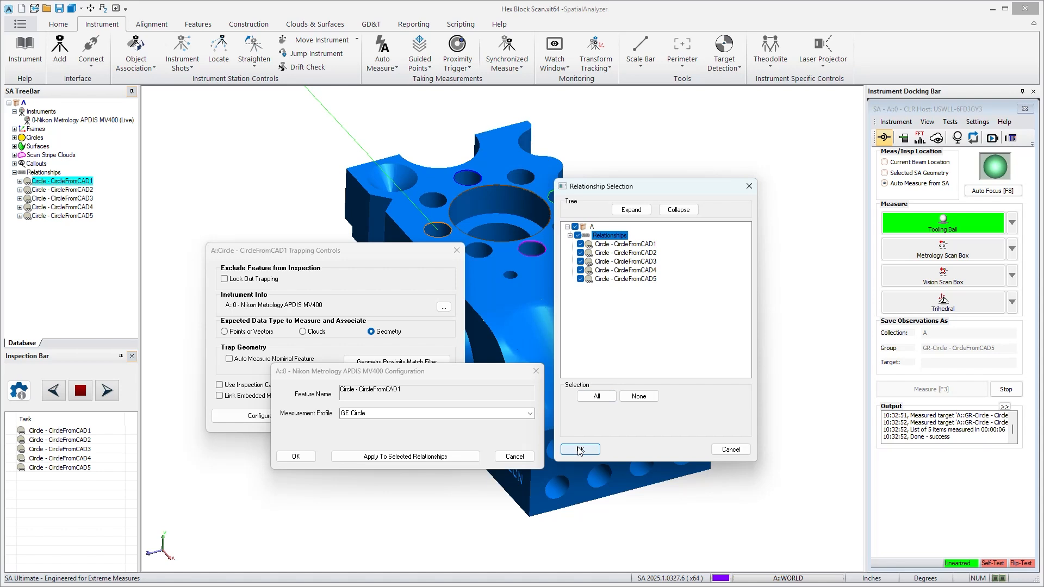
click(580, 449)
click(521, 457)
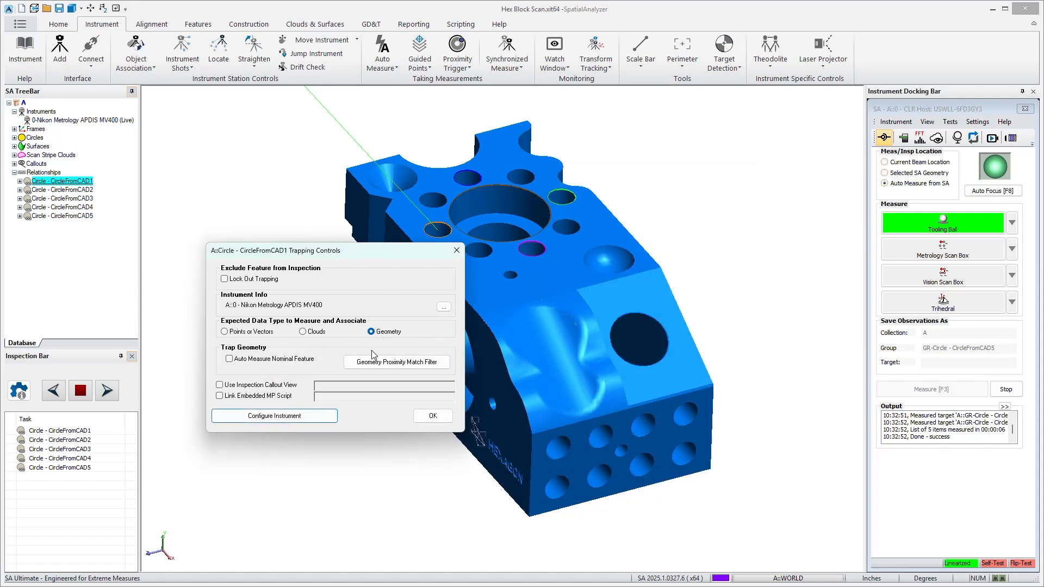
click(457, 253)
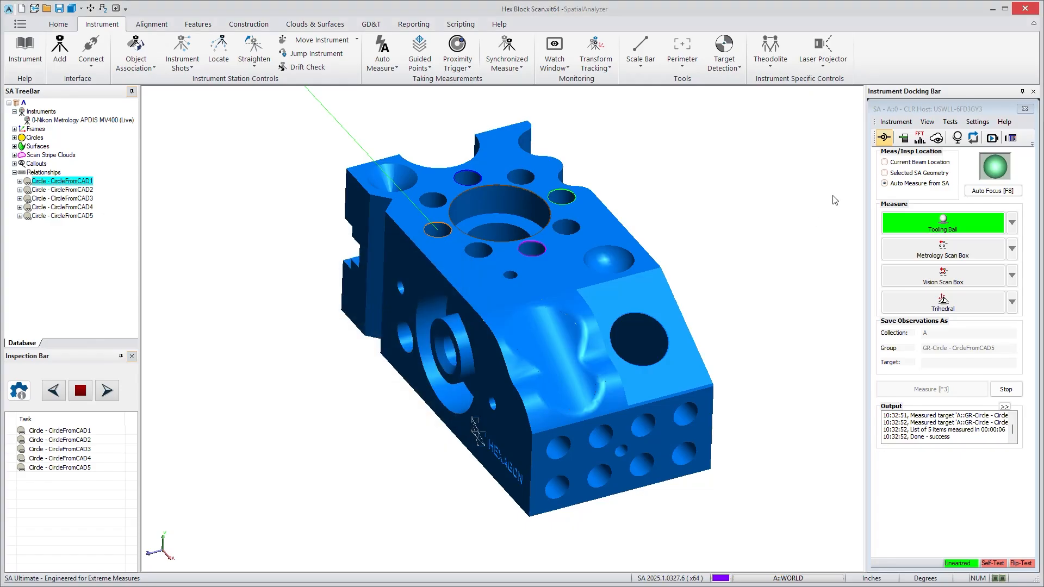
Inspect the GE Circle profile's Send Circle and Send Scan Data output settings in the Advanced Target Manager, and close it without changes.
click(904, 139)
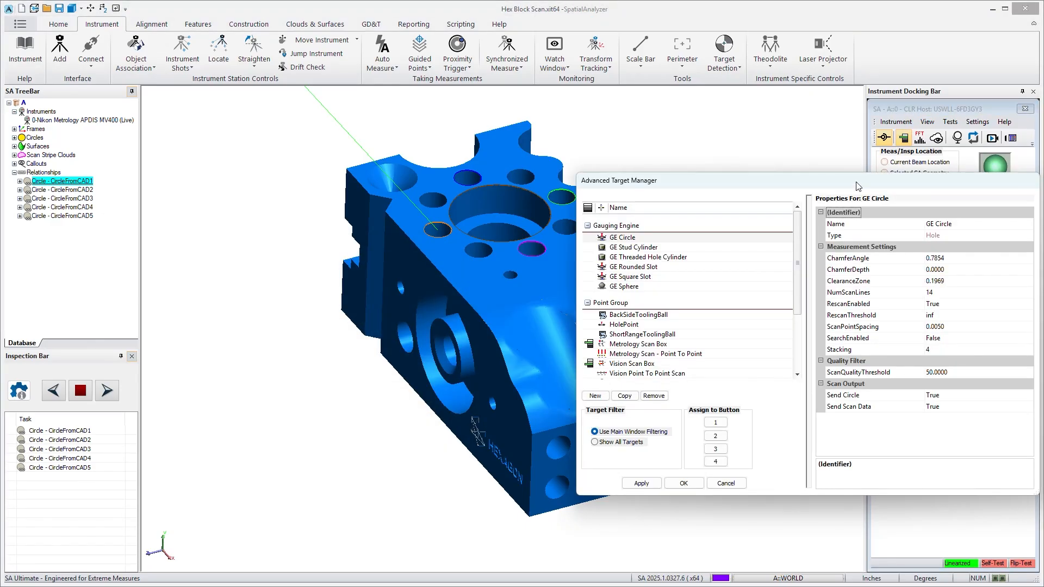
click(621, 240)
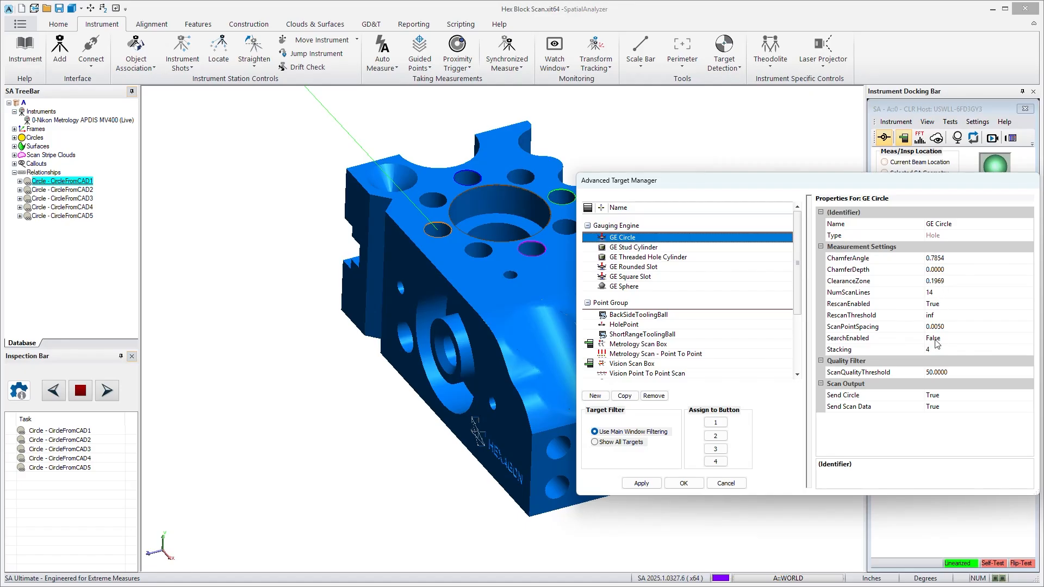
click(862, 397)
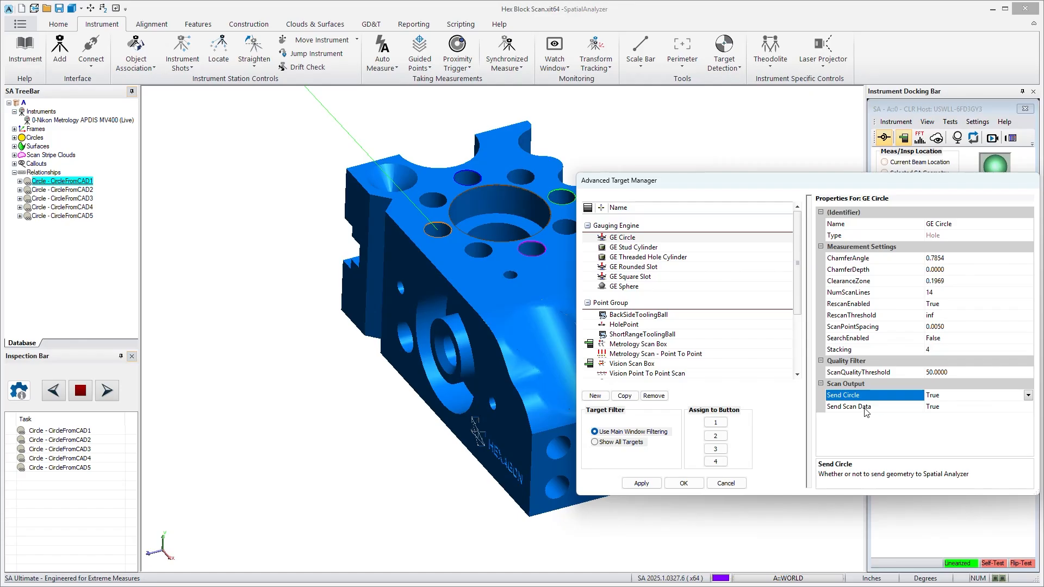
click(863, 408)
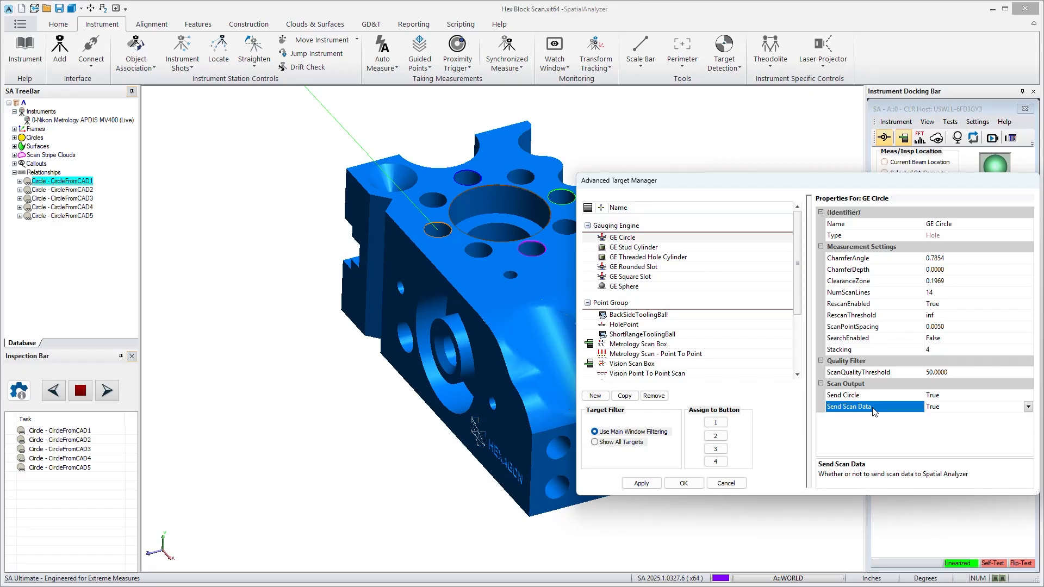
click(725, 484)
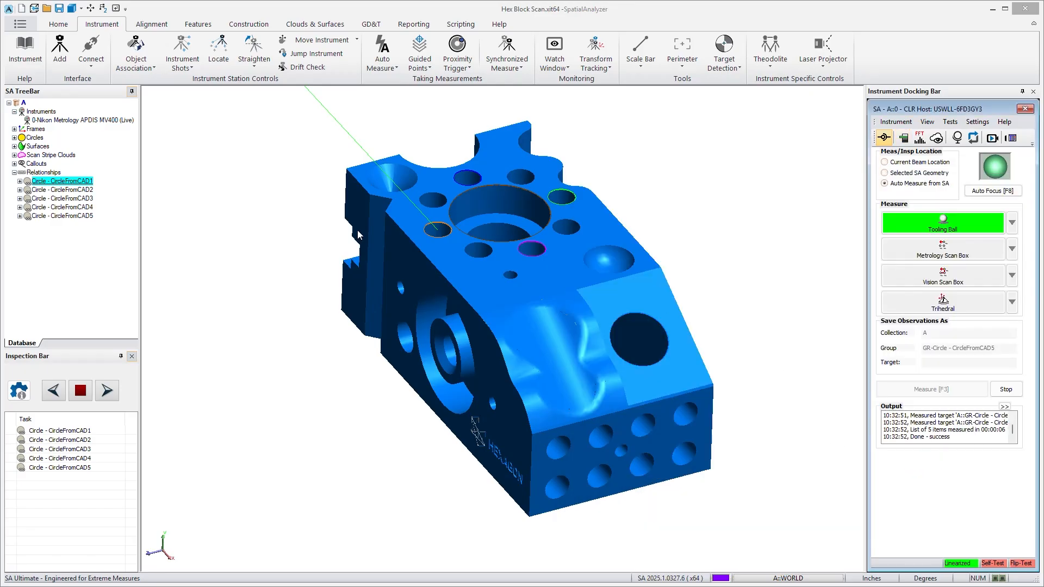
Set the expected data type of Circle - CircleFromCAD1 to Geometry in its trapping controls, comparing it with Clouds, and close the dialog.
right_click(68, 181)
click(100, 371)
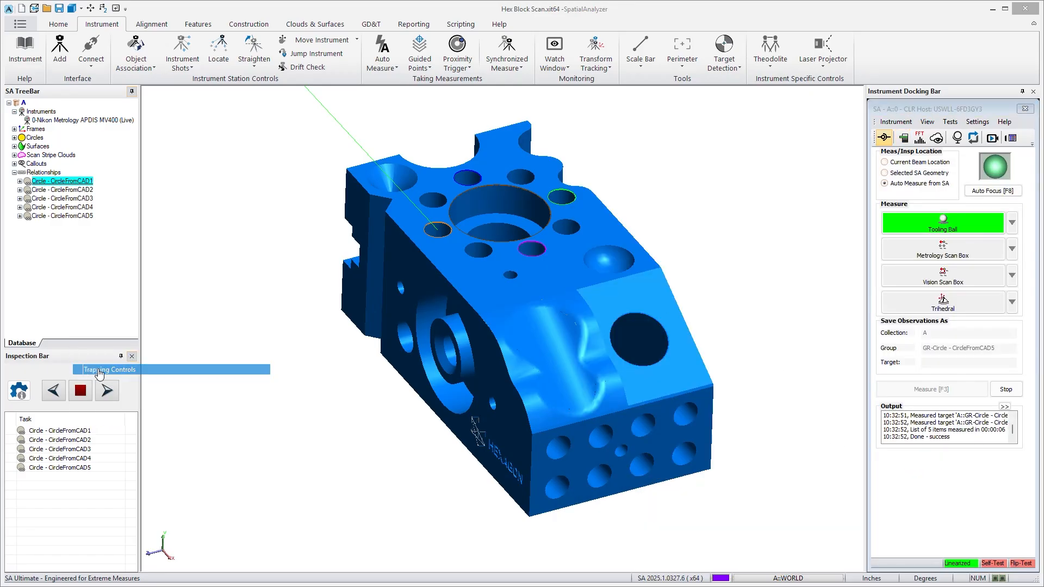
click(493, 289)
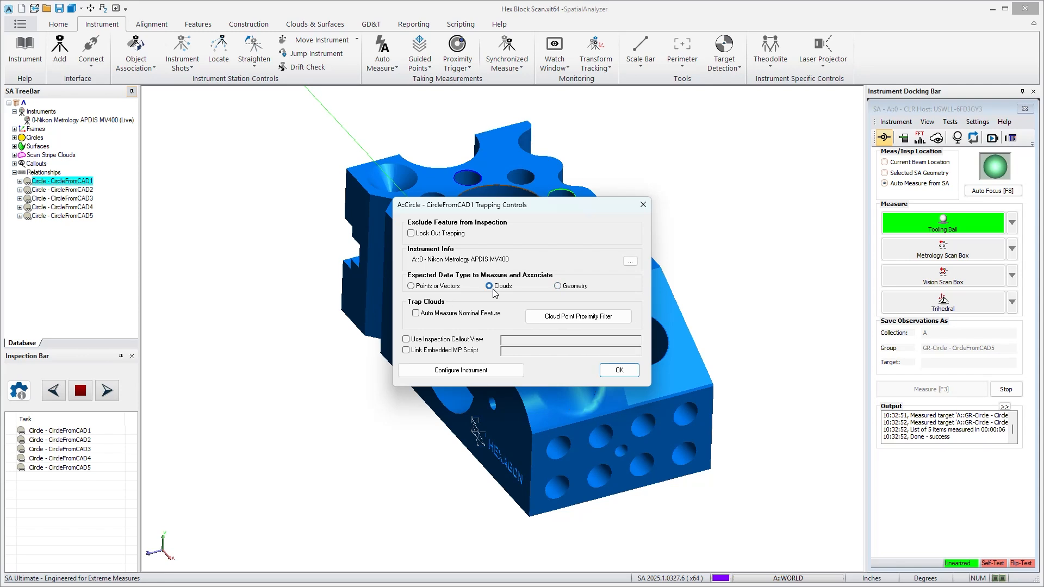
click(558, 287)
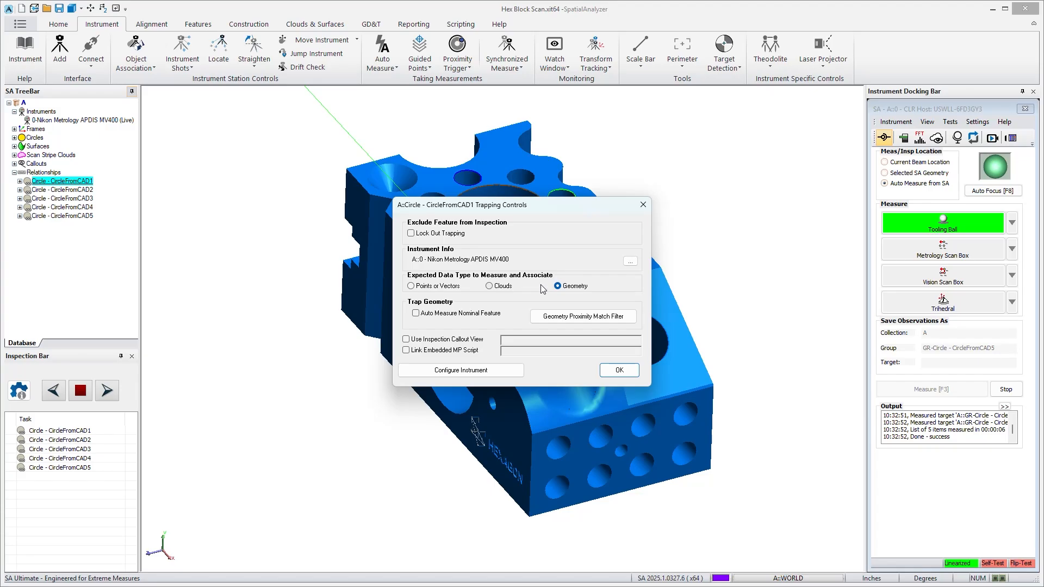
drag(548, 213, 317, 212)
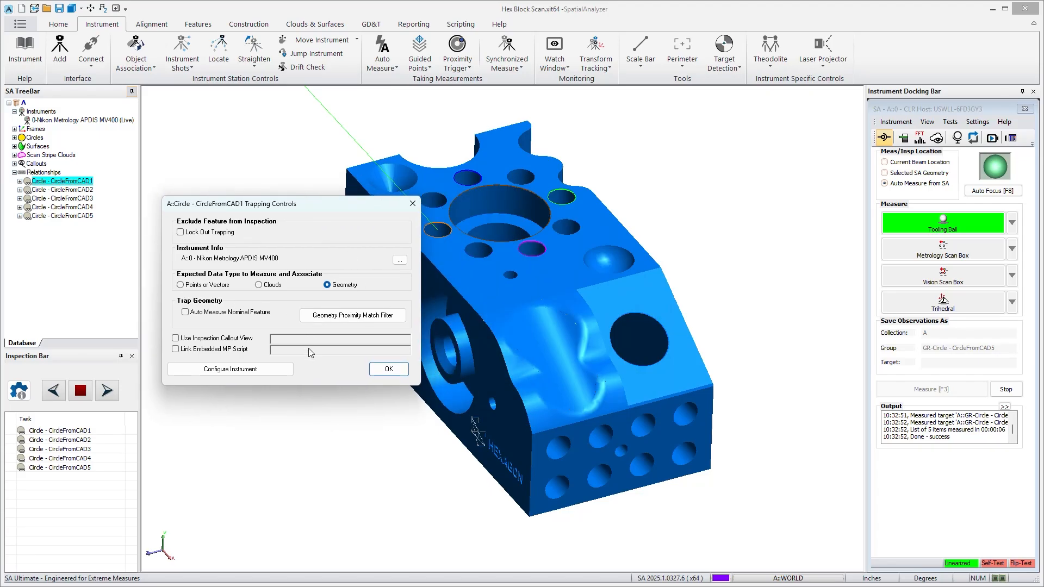
click(412, 205)
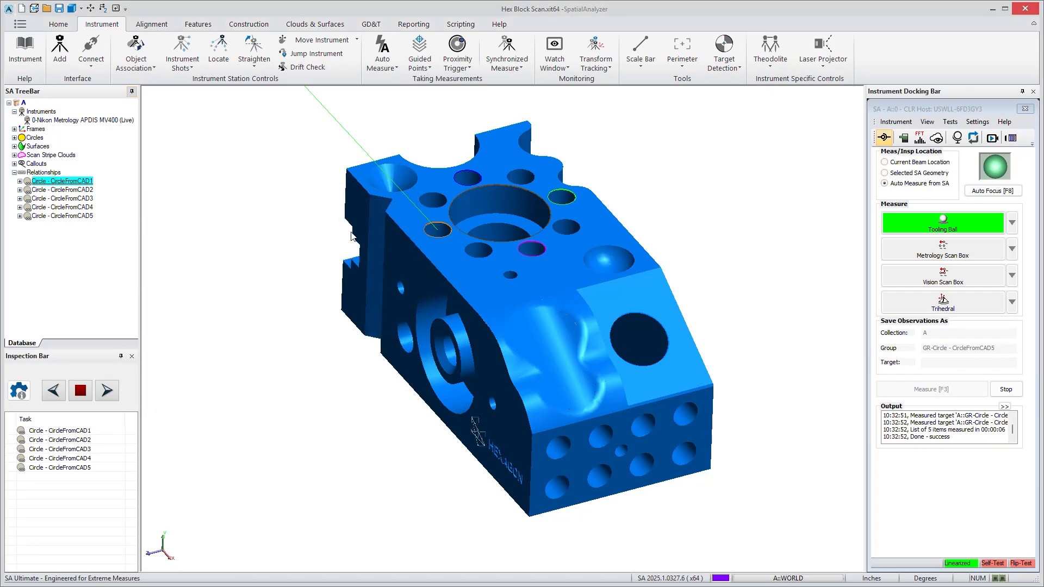
Start trapping geometry by proximity to nominals for all five circle relationships, and stop the trapping.
click(115, 391)
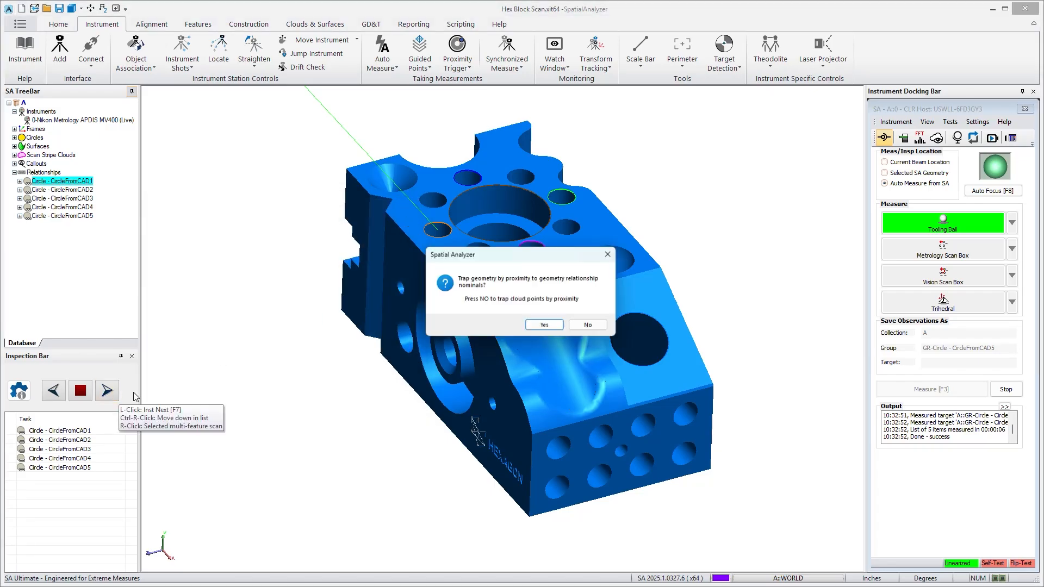
click(541, 326)
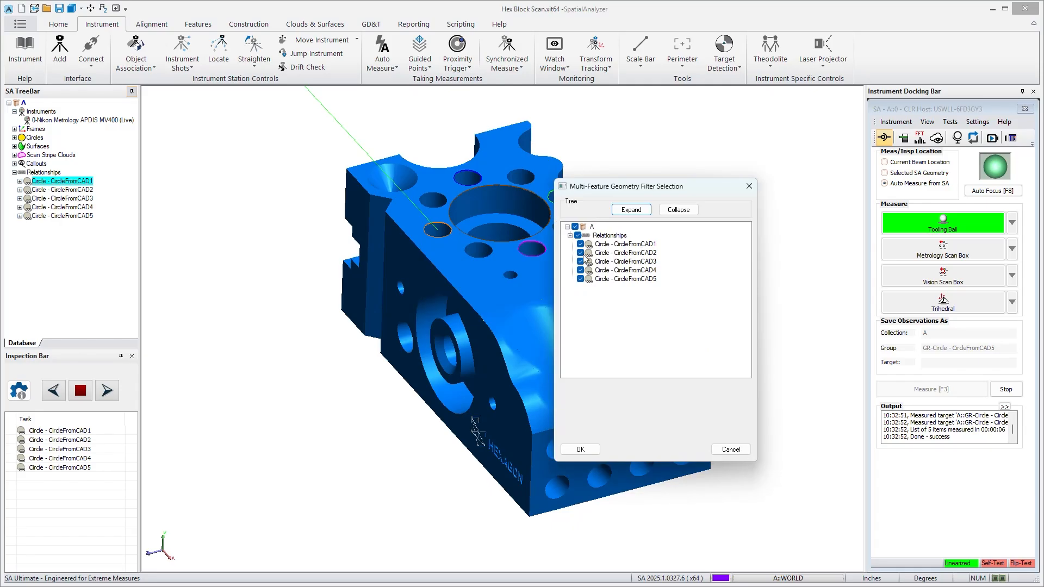
click(595, 449)
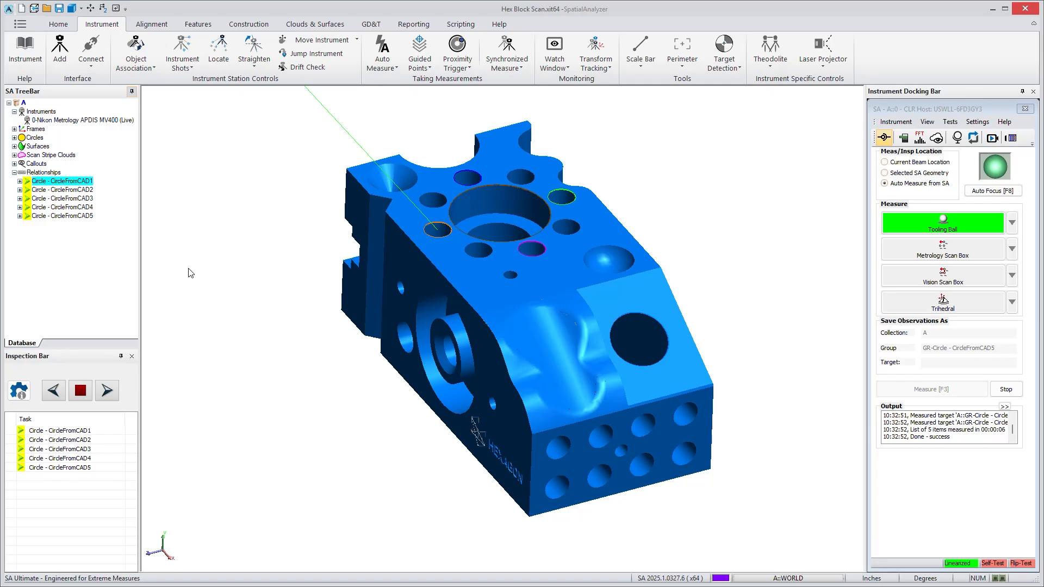
click(81, 390)
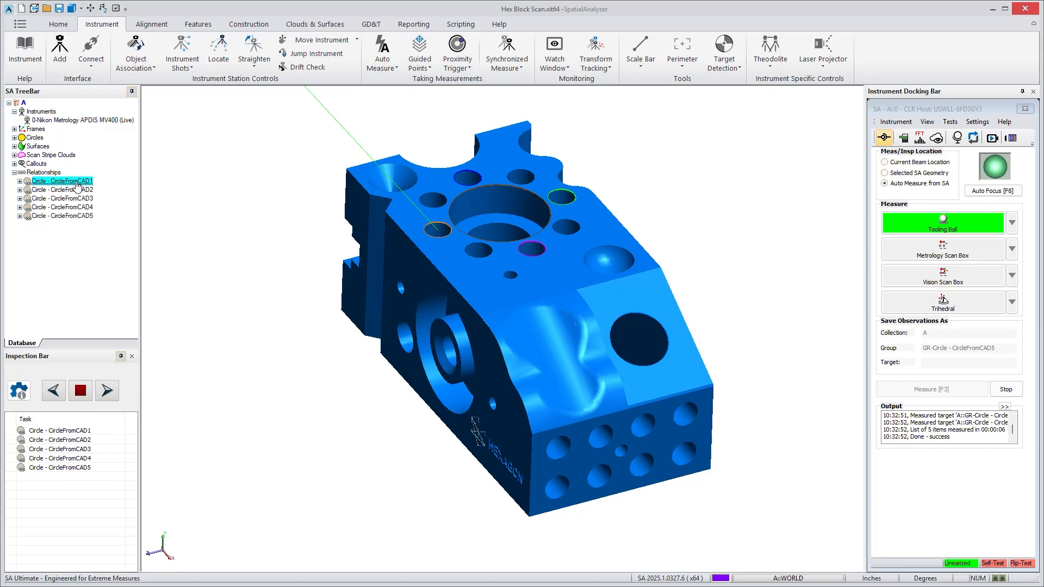
Inspect the Geometry Proximity Match Filter tolerances in the trapping controls of Circle - CircleFromCAD1, and close both dialogs without changes.
right_click(76, 181)
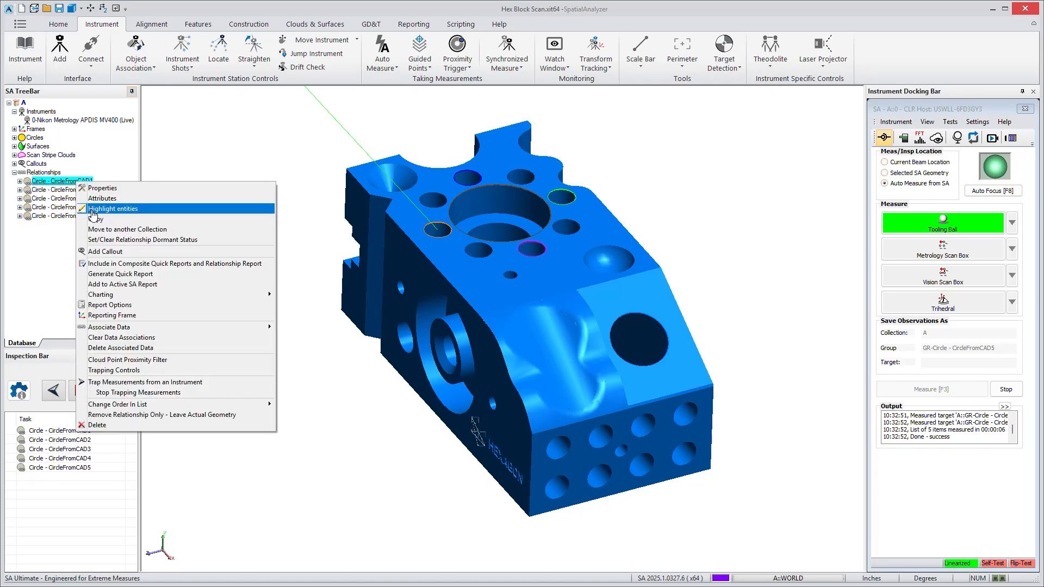
click(117, 370)
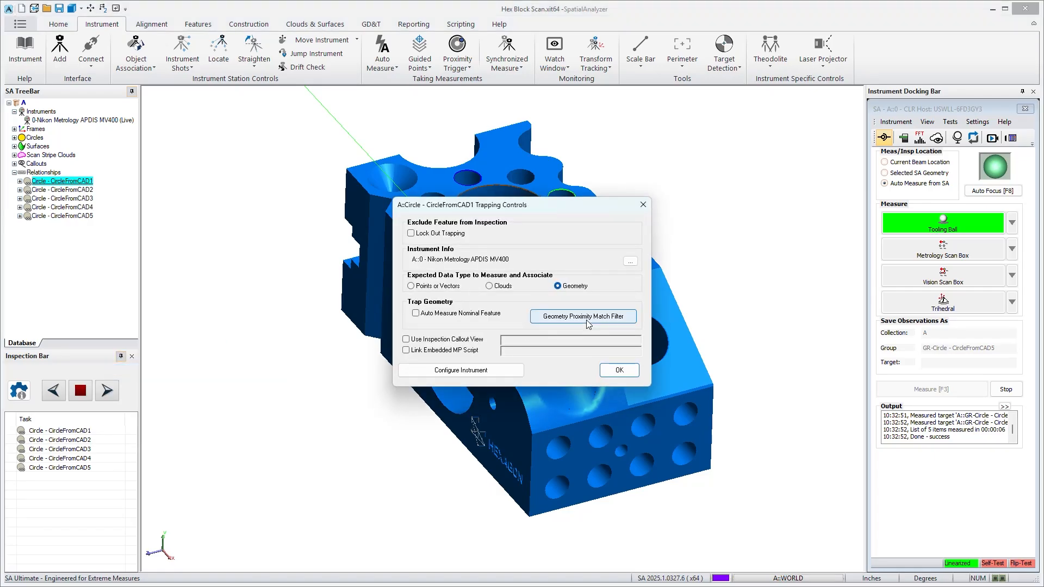
click(576, 322)
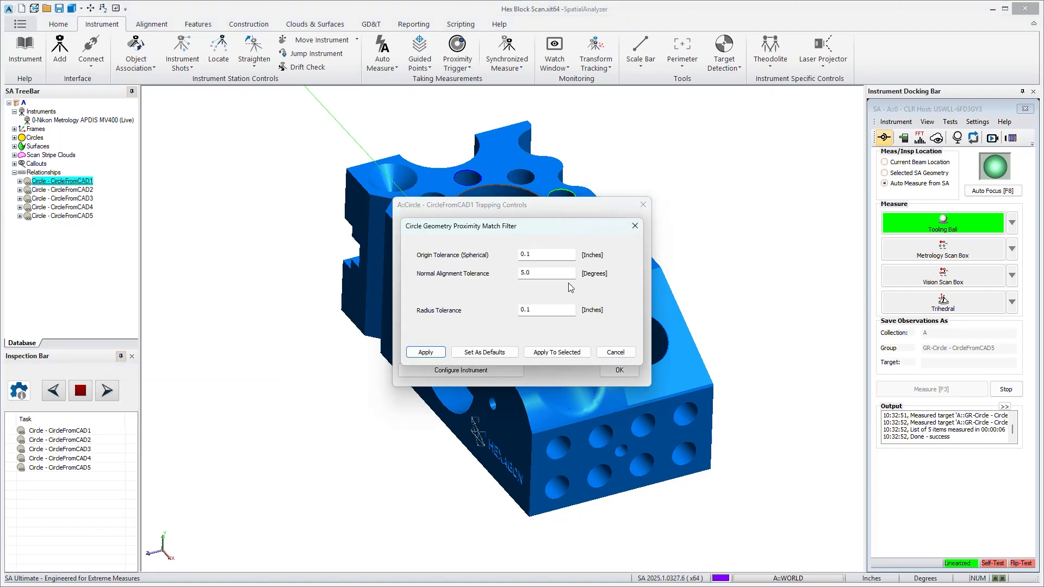
drag(563, 229, 665, 330)
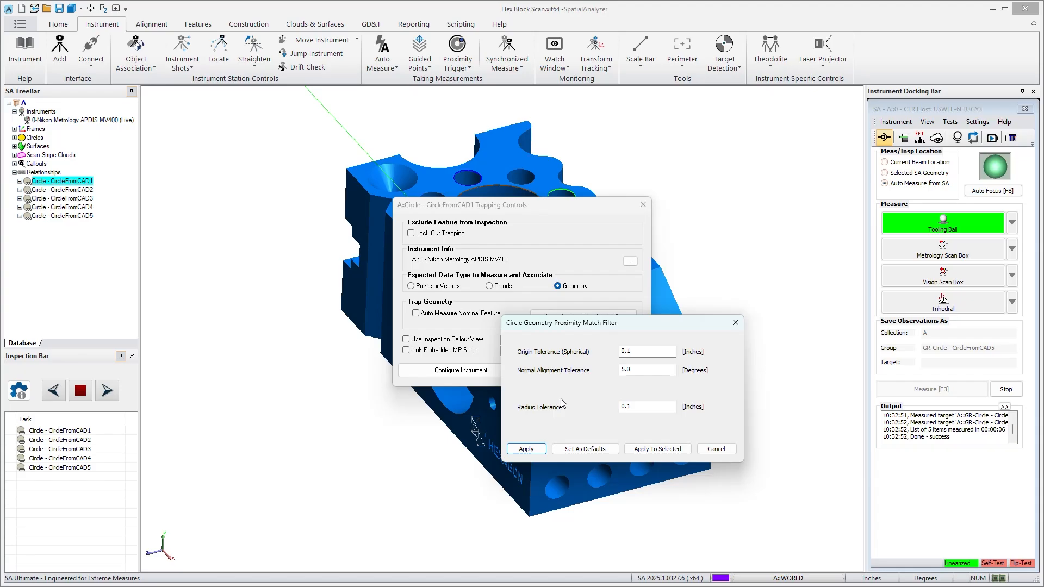
click(712, 449)
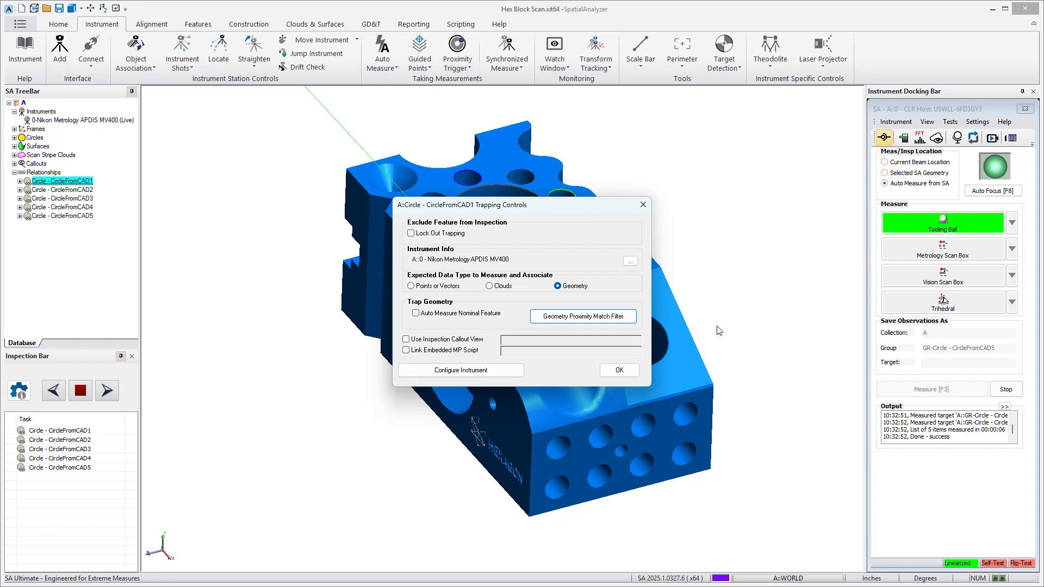
click(639, 204)
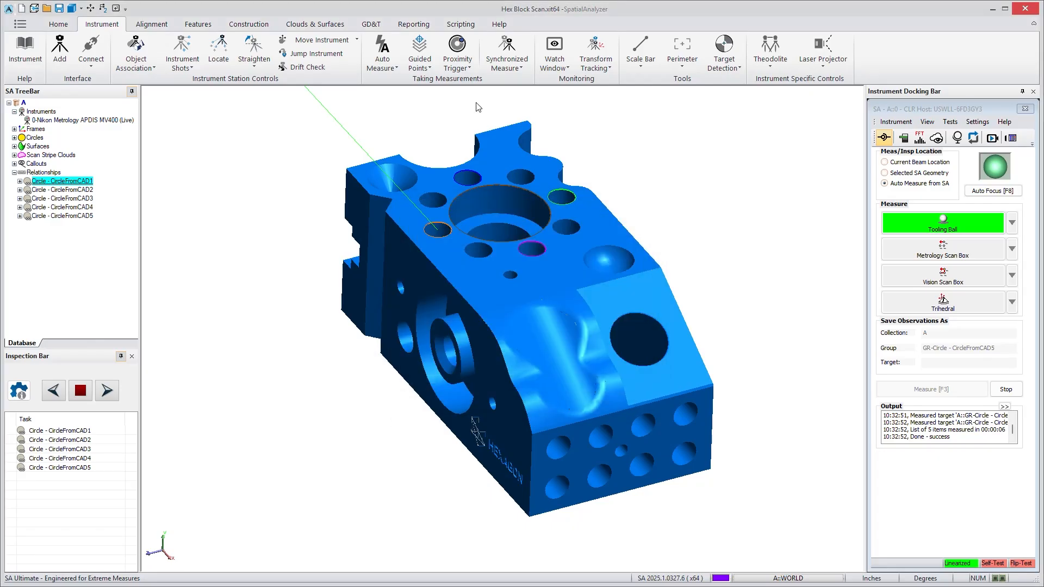
Auto-measure a batch of features that includes all five circle relationships.
click(398, 66)
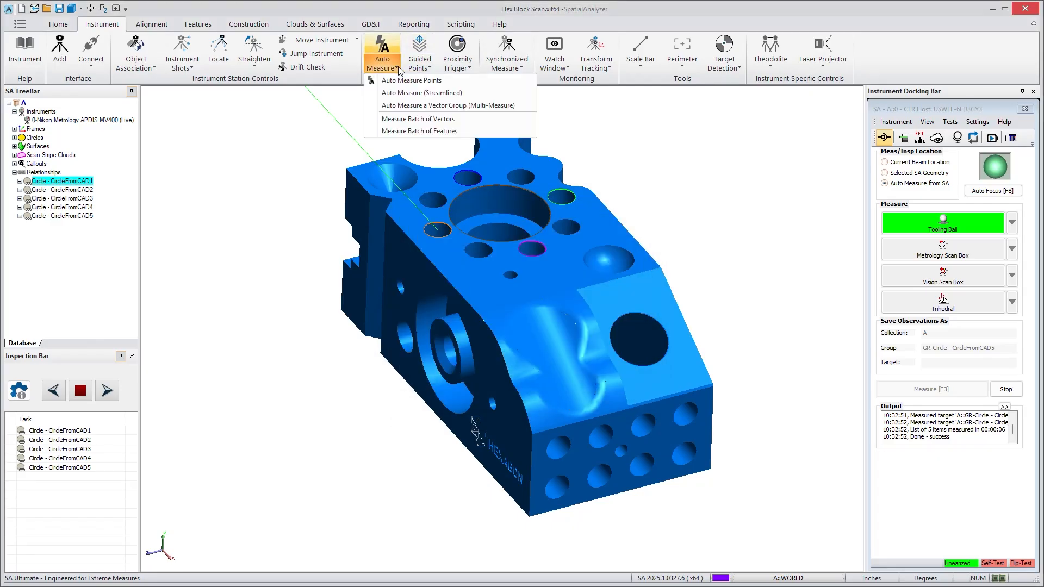
click(422, 131)
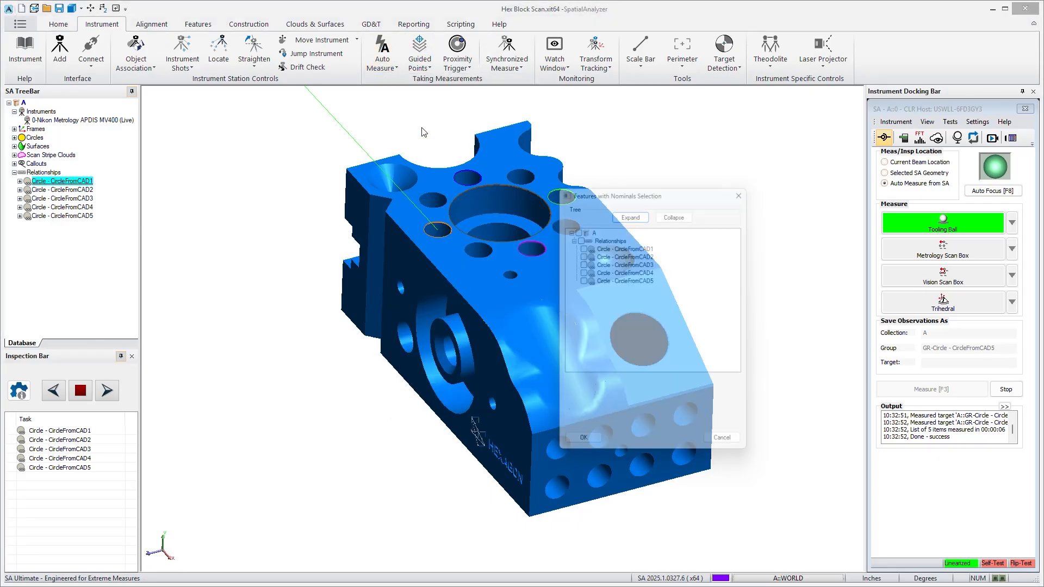
click(577, 235)
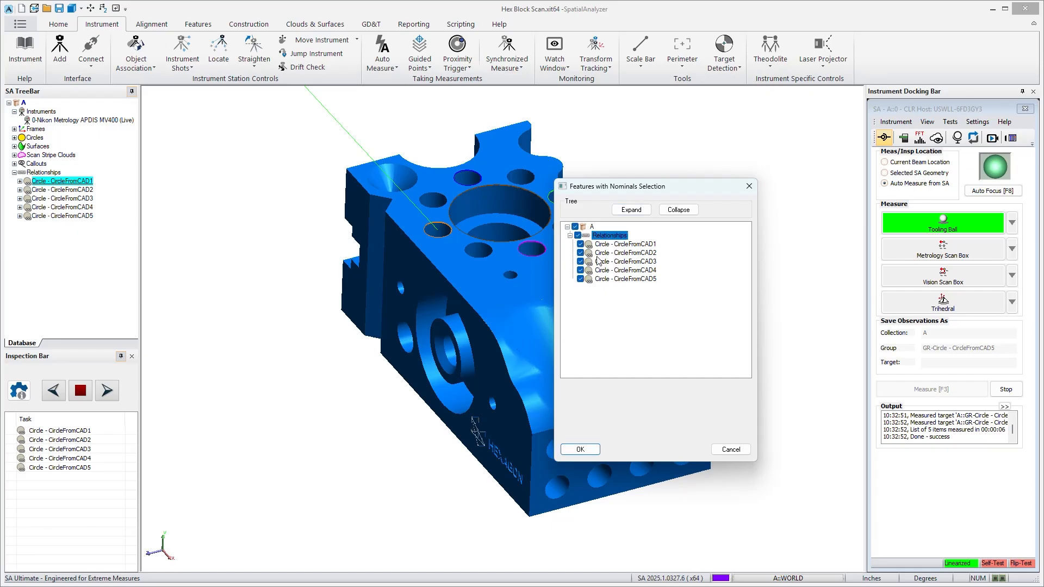
click(580, 449)
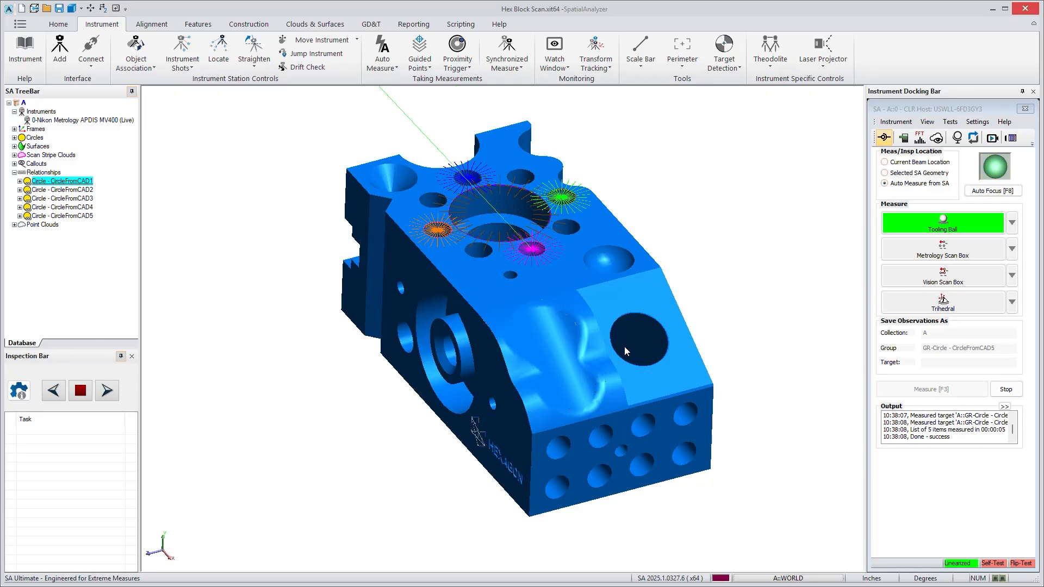
Examine the nominal and measured geometry under Circle - CircleFromCAD1 and the scan data point clouds, viewing the measured circles on the part.
click(20, 182)
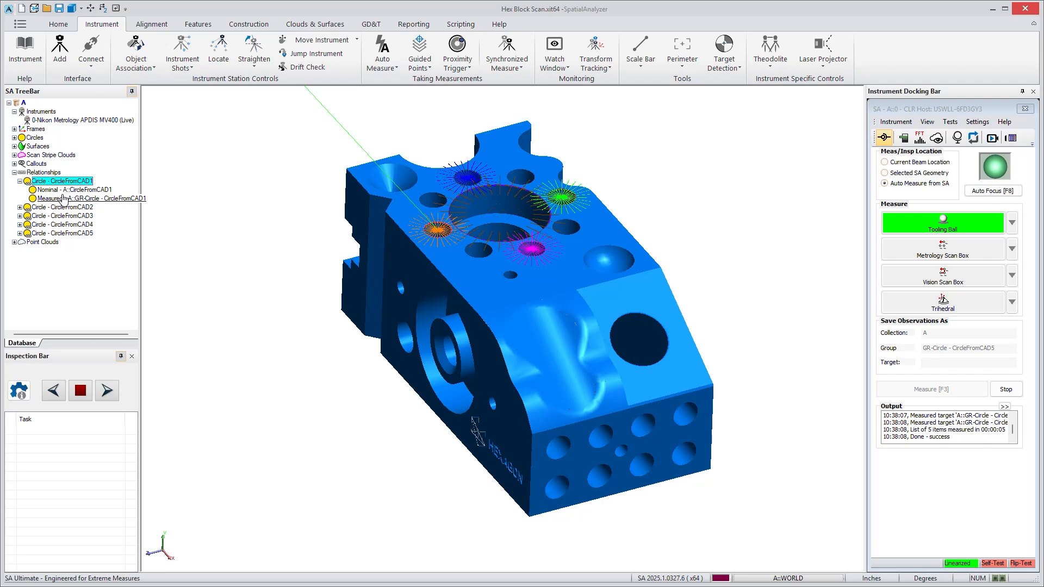
scroll(433, 235, up, 3)
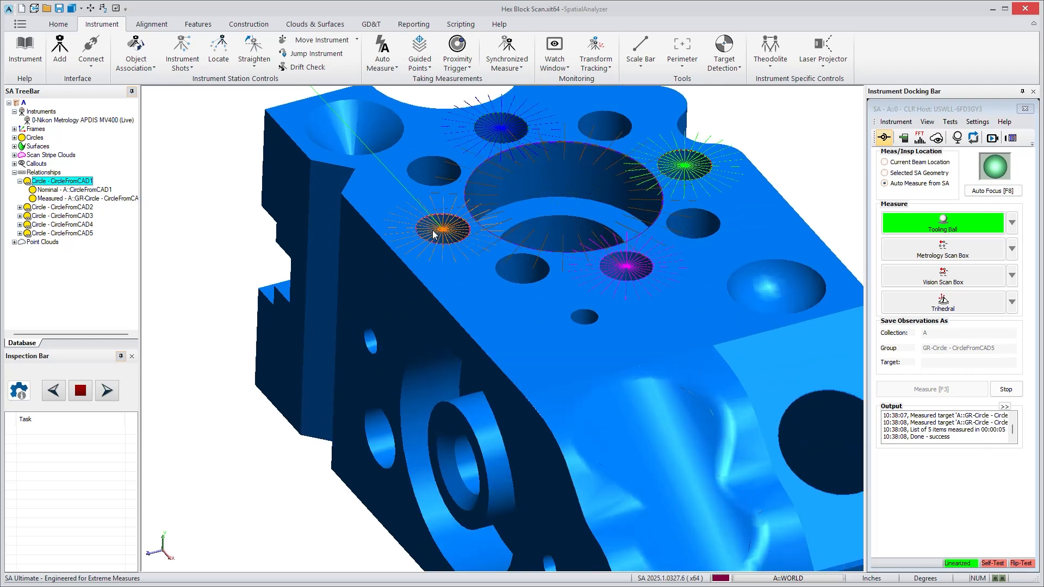
click(14, 242)
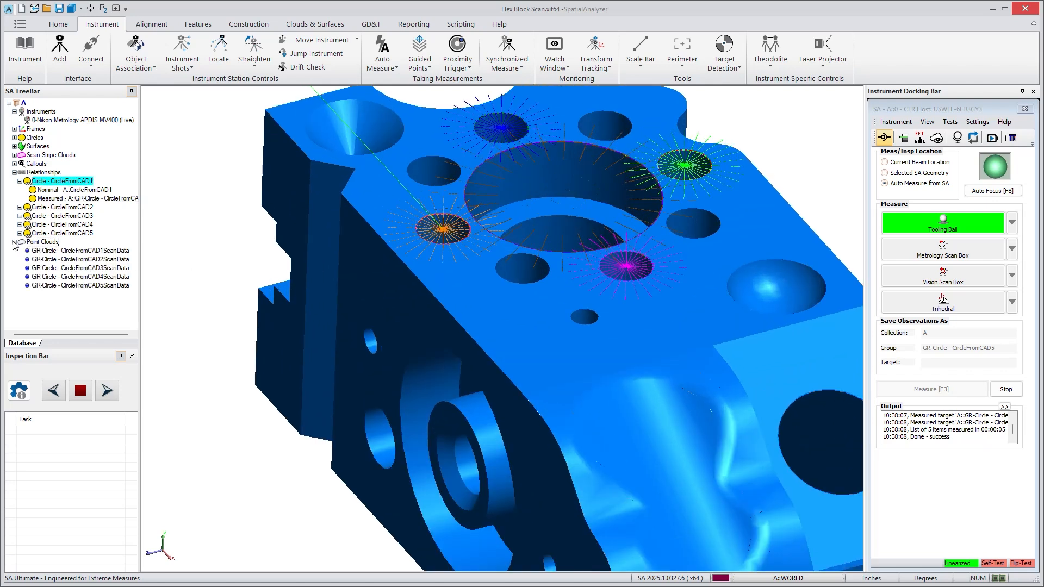
click(100, 251)
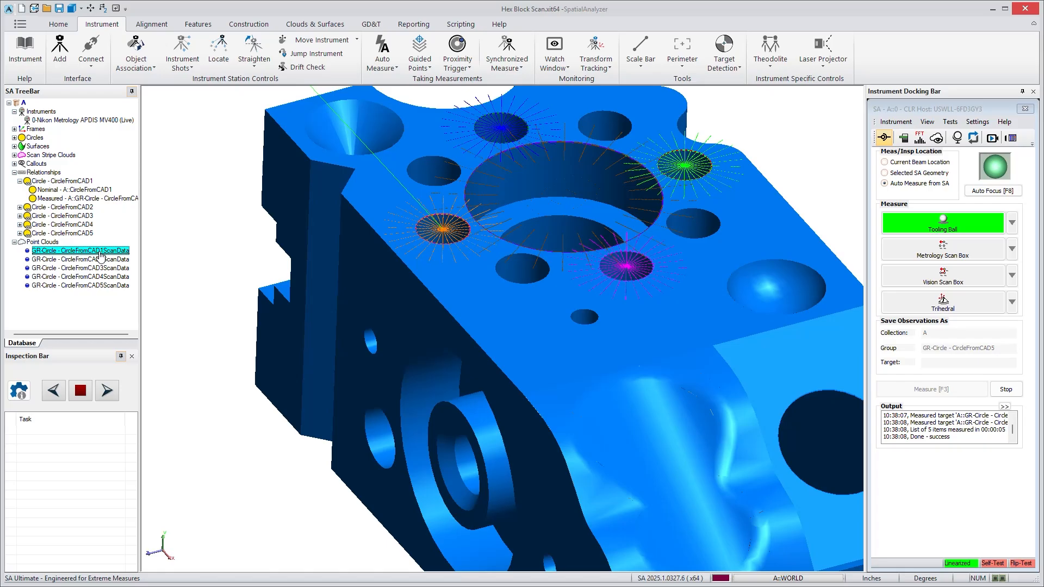
scroll(528, 320, down, 3)
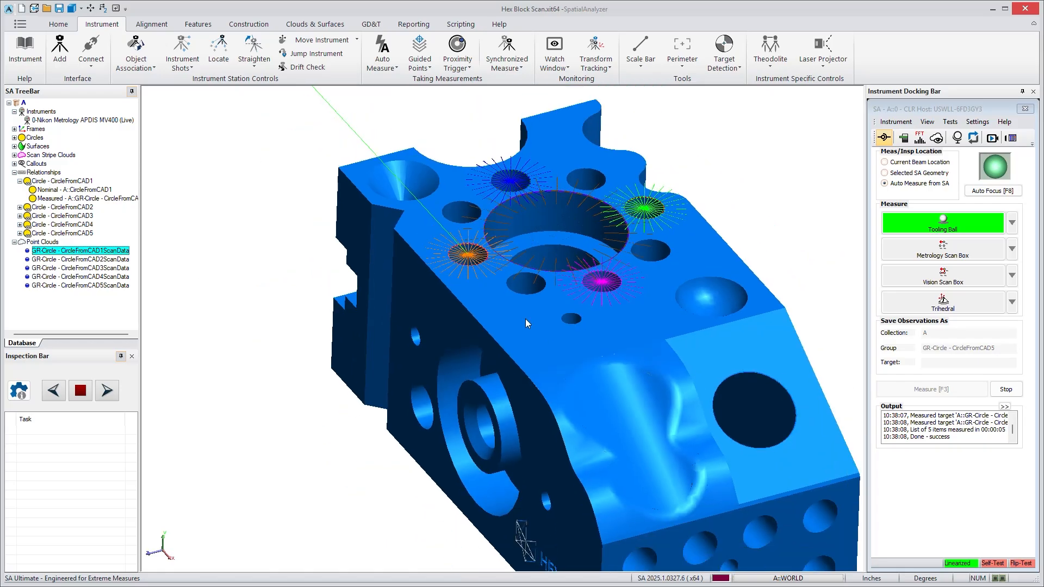
scroll(463, 302, down, 2)
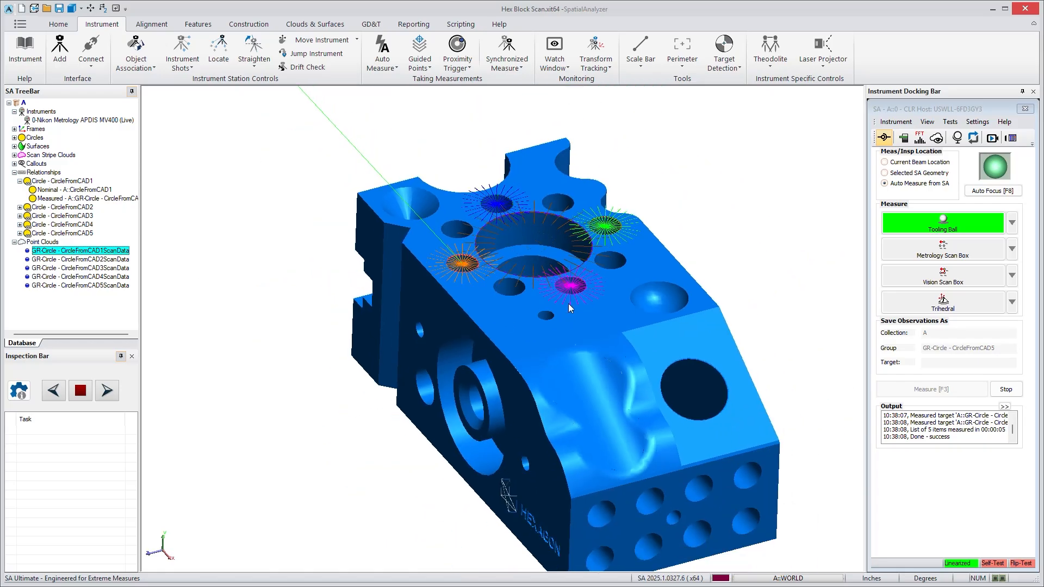